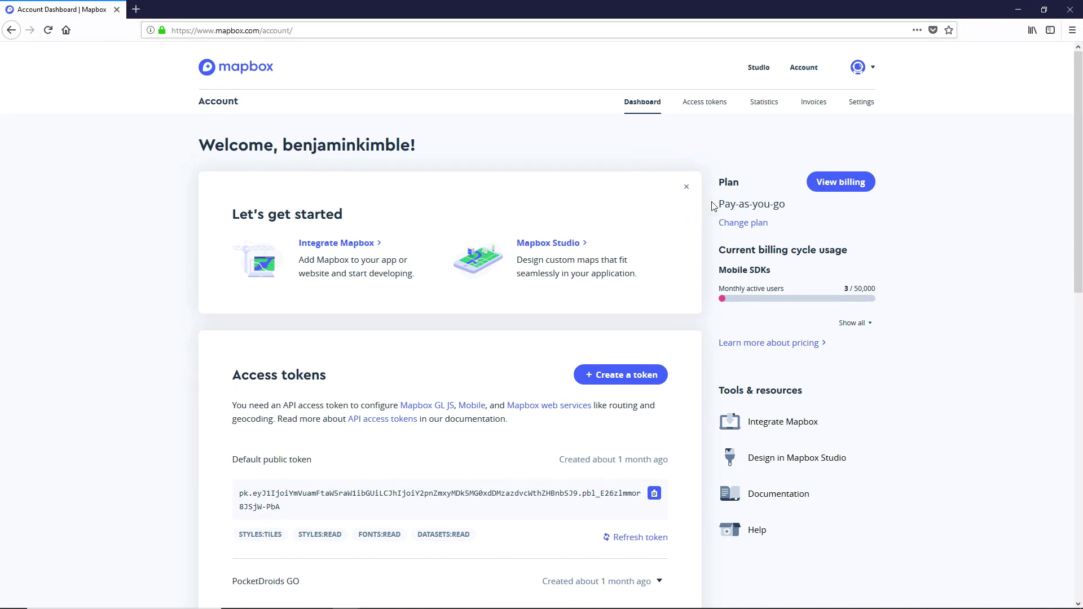
Scroll through the Mapbox account dashboard before heading to Studio.
scroll(714, 207, down, 4)
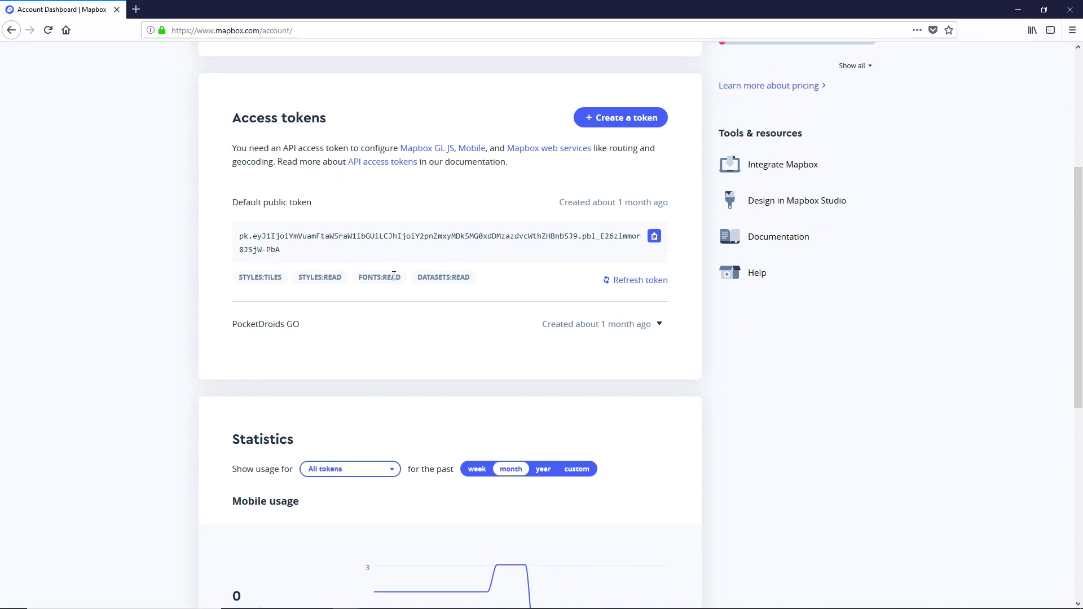
scroll(727, 363, down, 6)
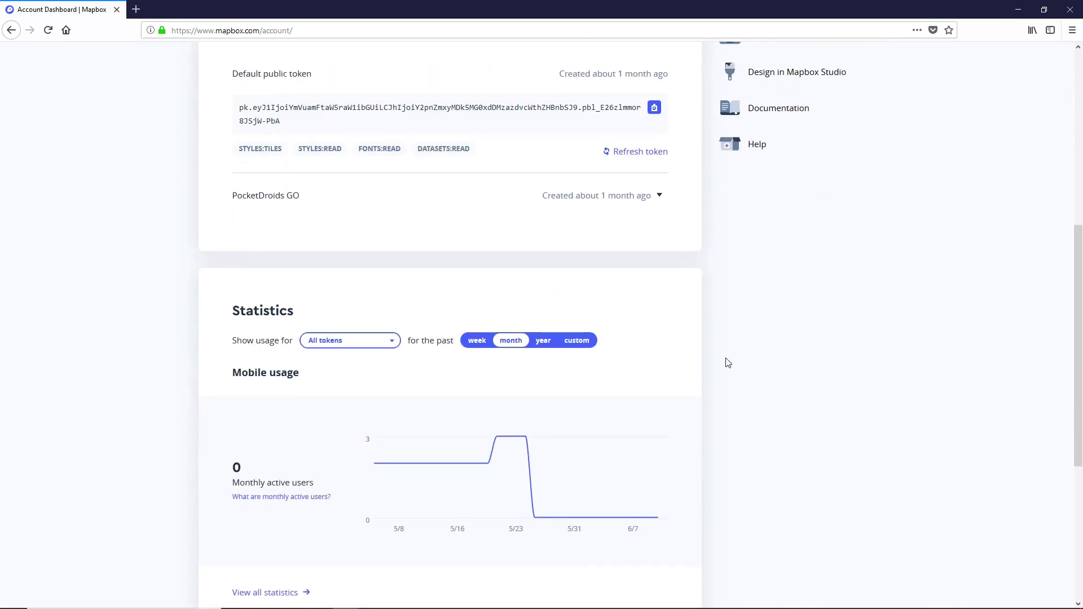
scroll(730, 365, up, 10)
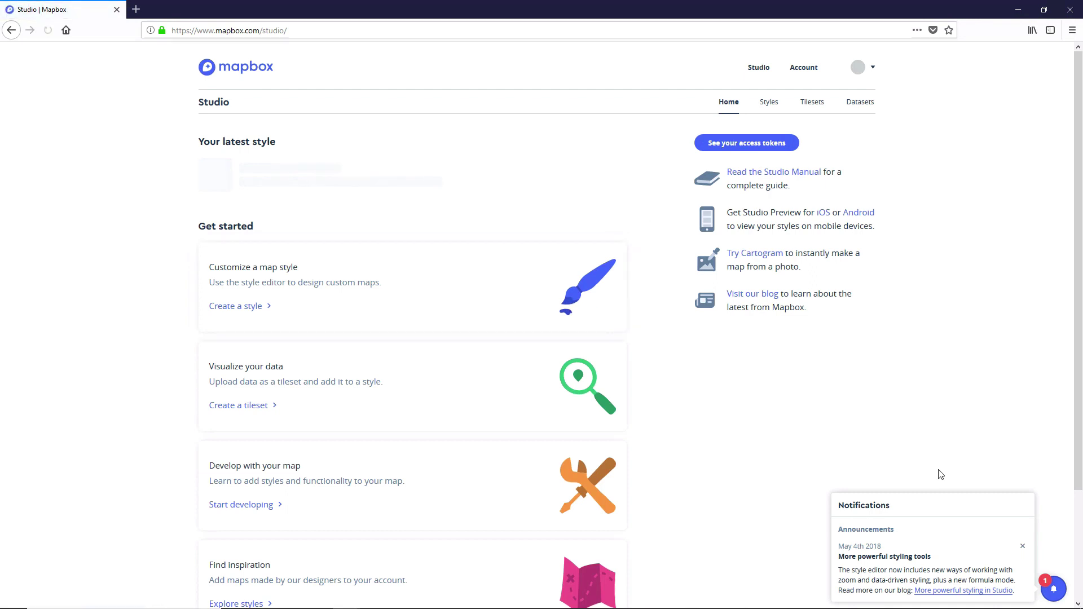
Dismiss the announcements notification and browse the Studio home page for the Create a style card.
click(1021, 547)
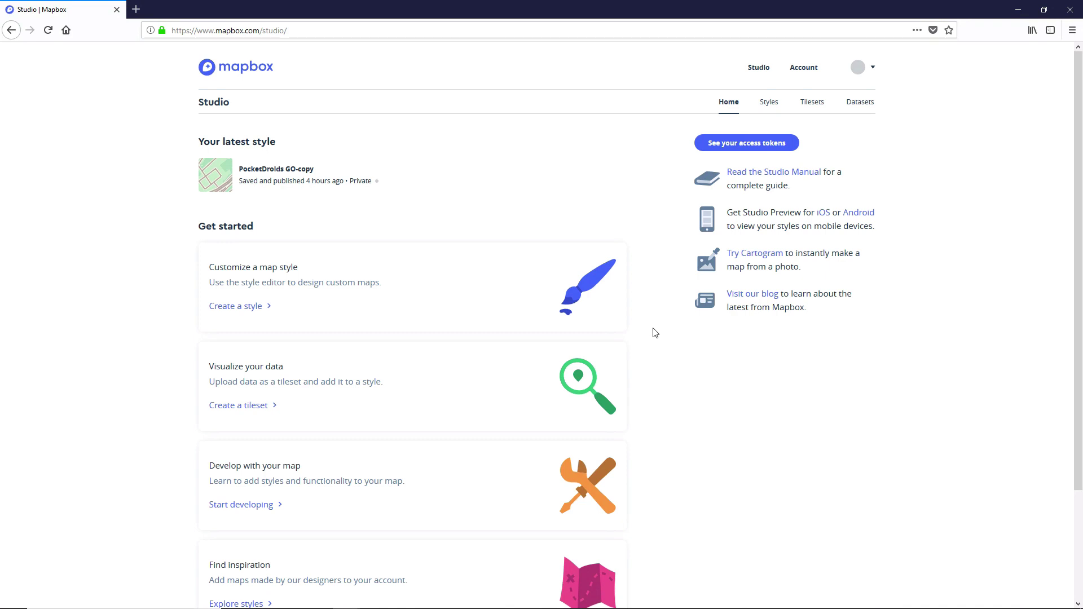
scroll(651, 295, down, 3)
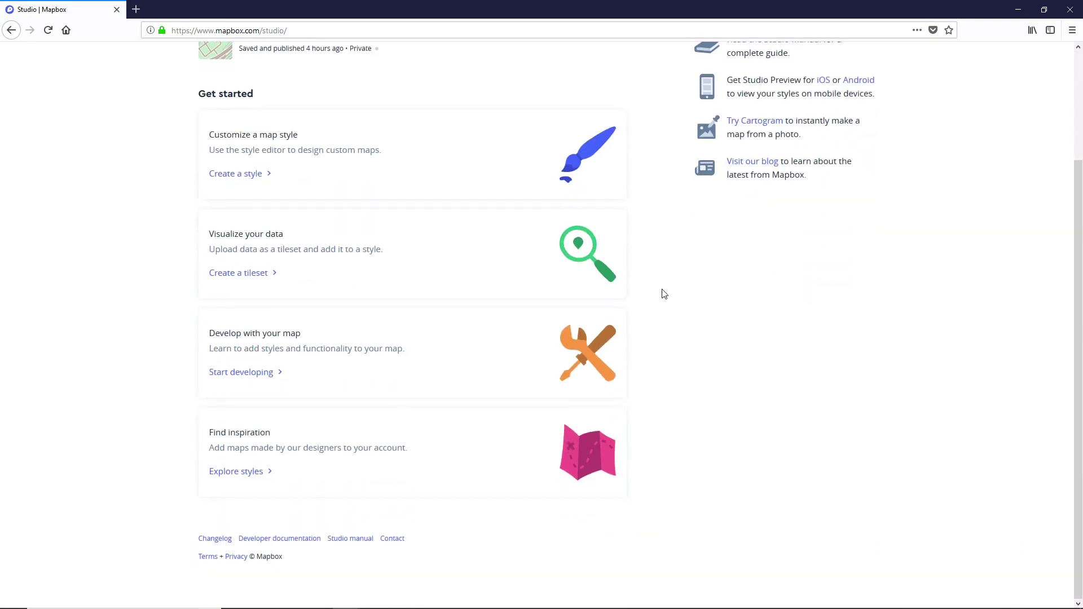
scroll(667, 295, up, 3)
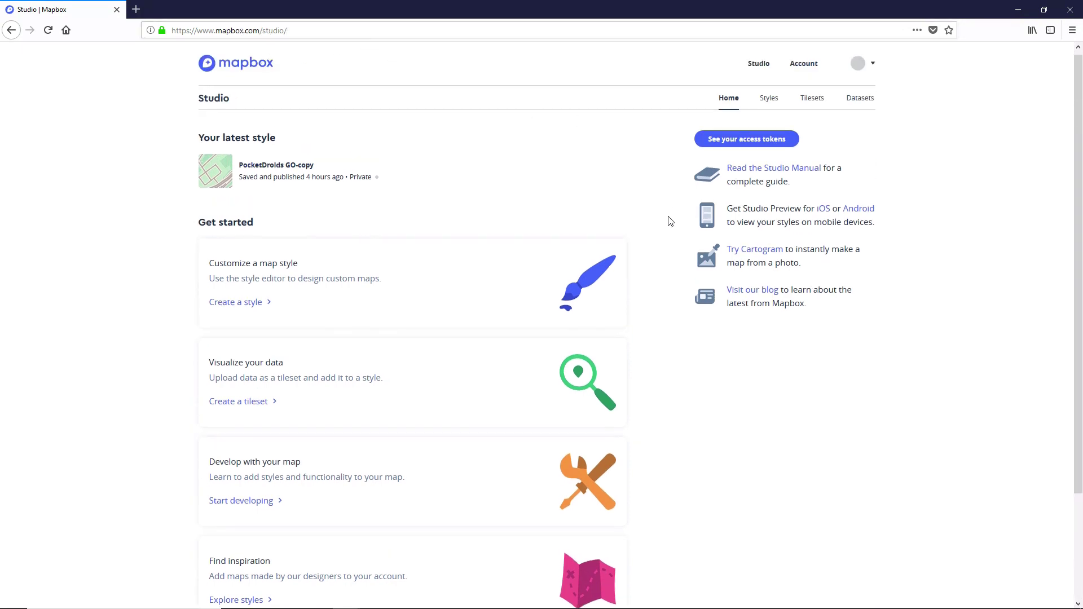
scroll(672, 288, down, 2)
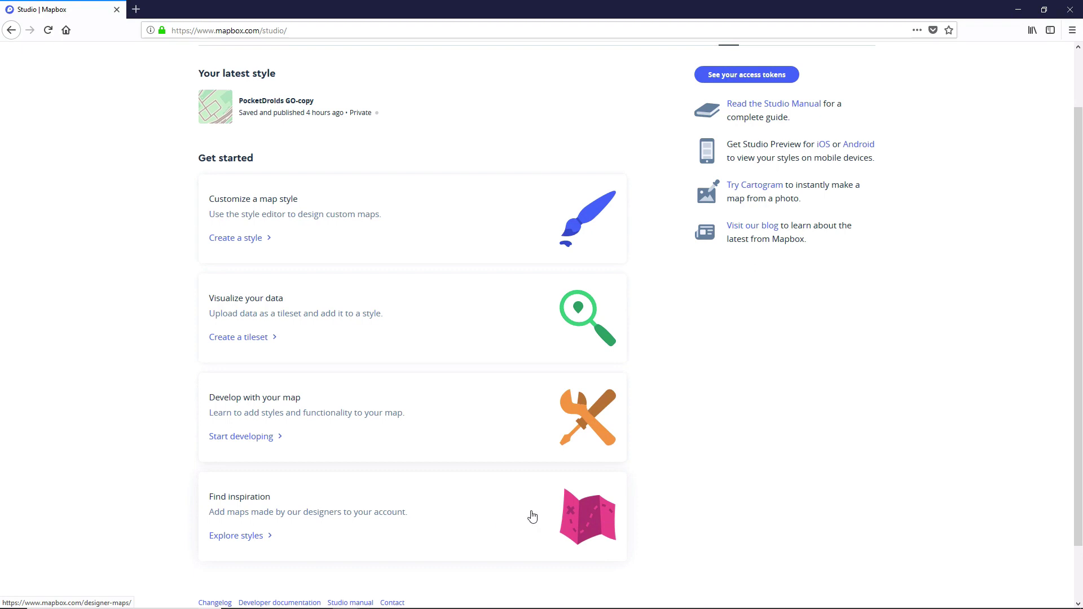
scroll(647, 338, up, 2)
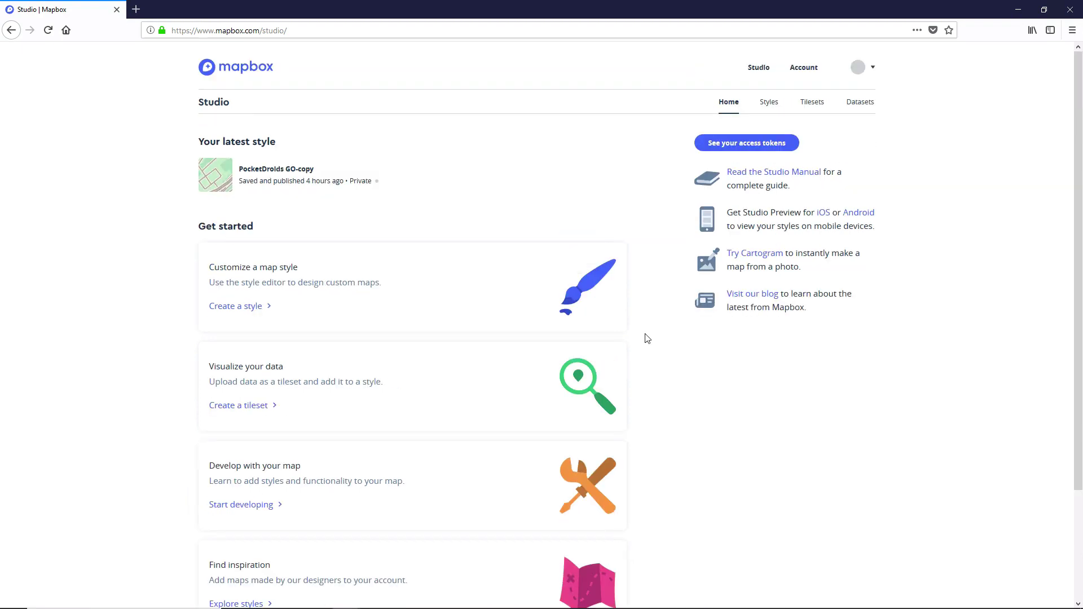
Create a new style from the Streets (San Francisco) core style.
click(256, 313)
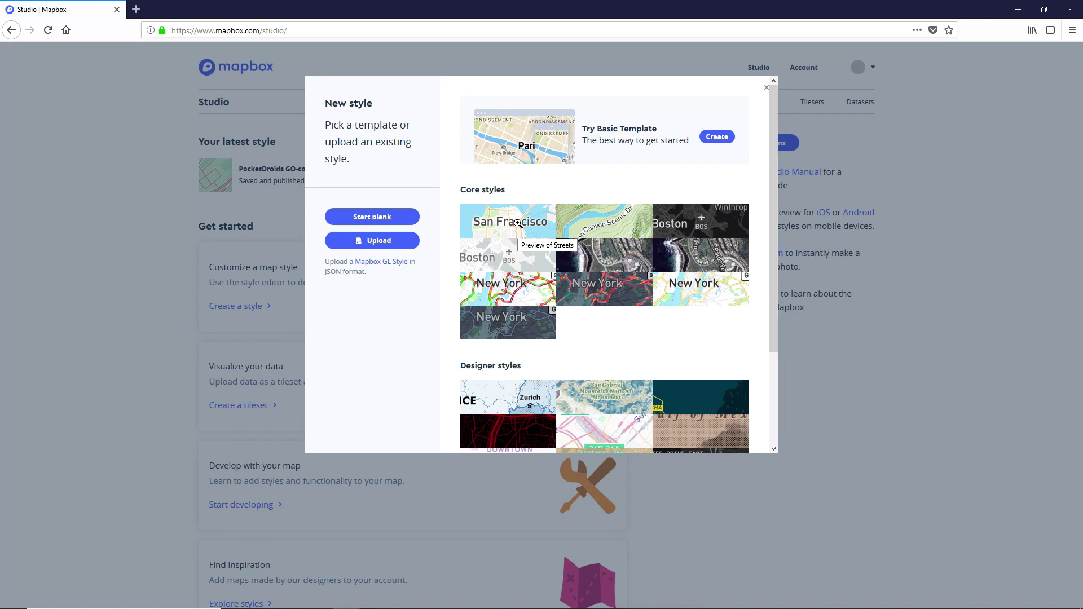
click(517, 223)
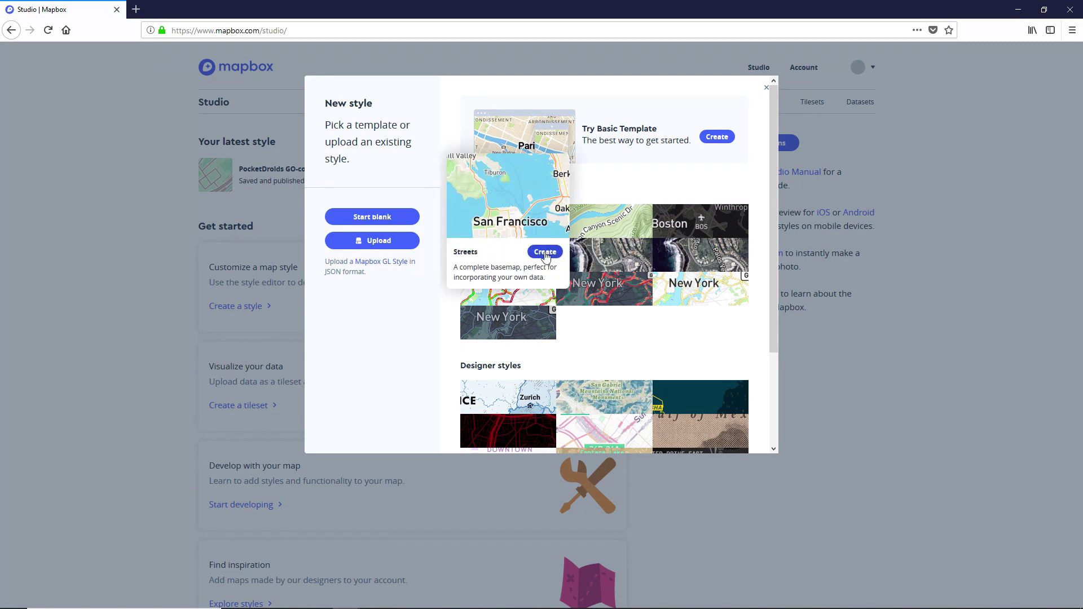
click(545, 252)
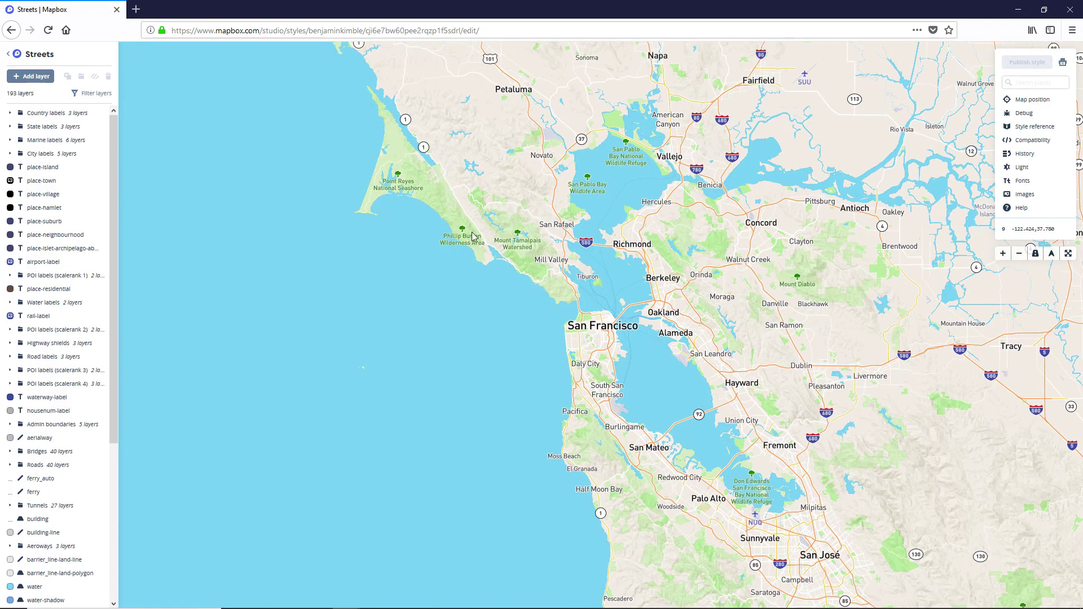
Scroll the layer list and select the Country labels group to inspect its text properties.
mouse_move(113, 196)
mouse_down()
mouse_move(115, 374)
mouse_move(114, 206)
mouse_up()
click(46, 113)
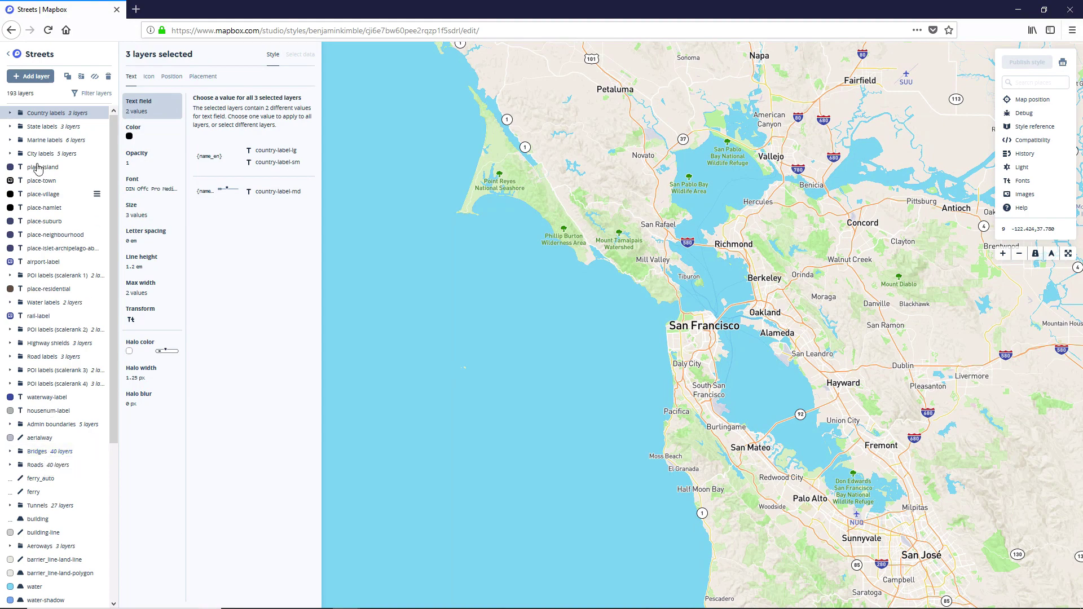
Delete the 92 layers from Country labels through Bridges.
click(38, 115)
shift+click(40, 454)
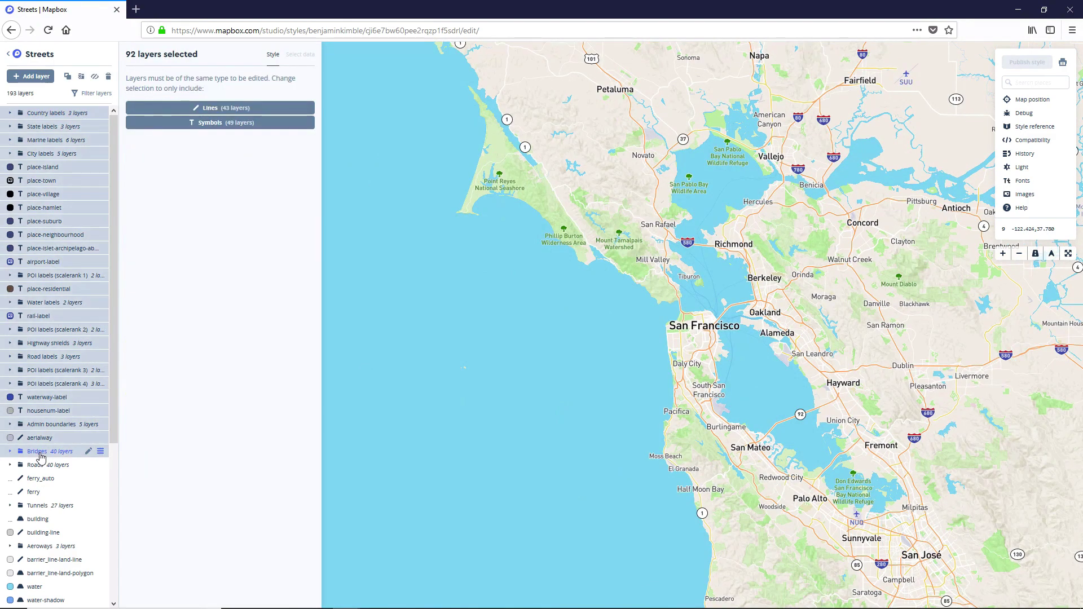
click(109, 79)
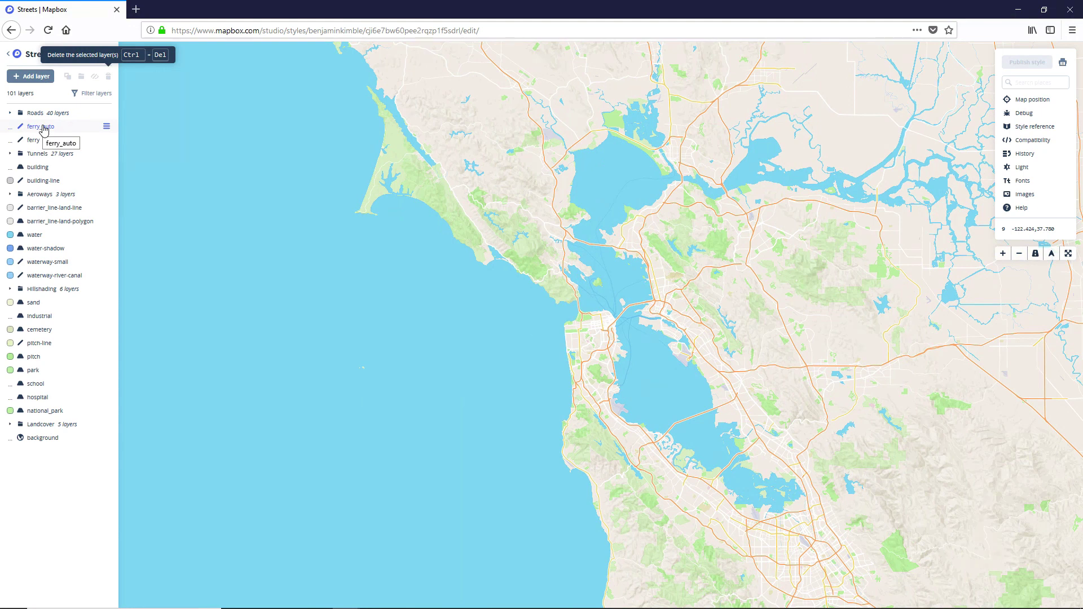
Delete the ferry_auto and Tunnels layers, then Aeroways through barrier_line-land-polygon.
click(44, 127)
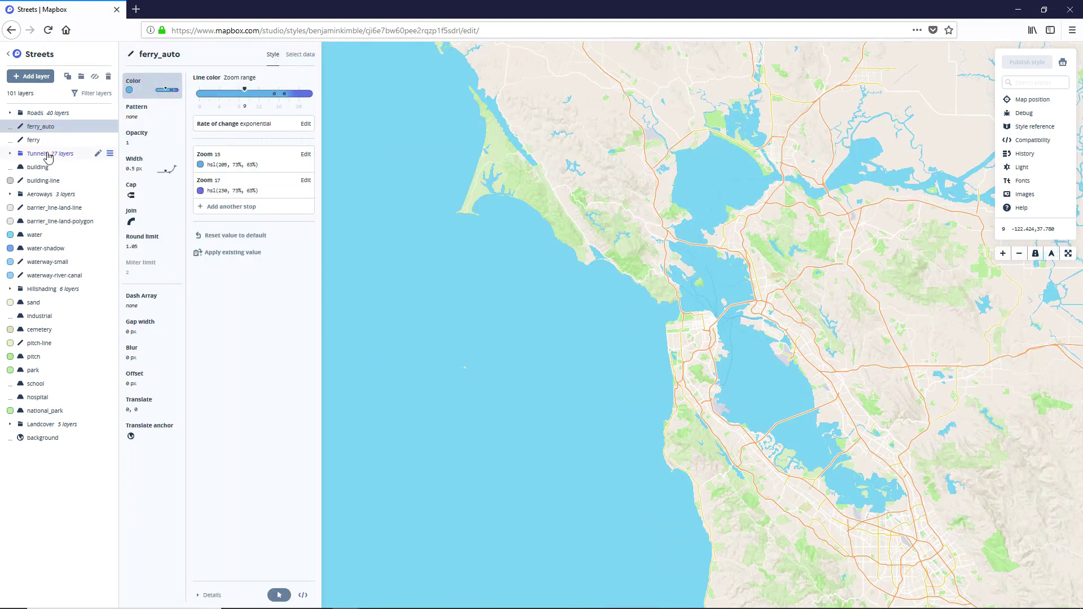
shift+click(48, 155)
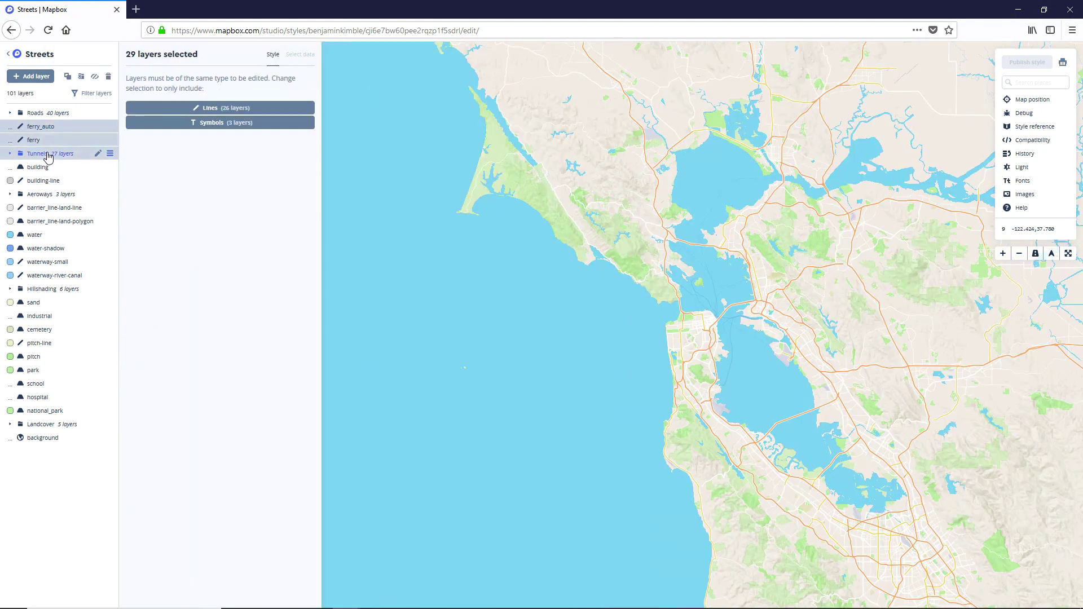
click(109, 78)
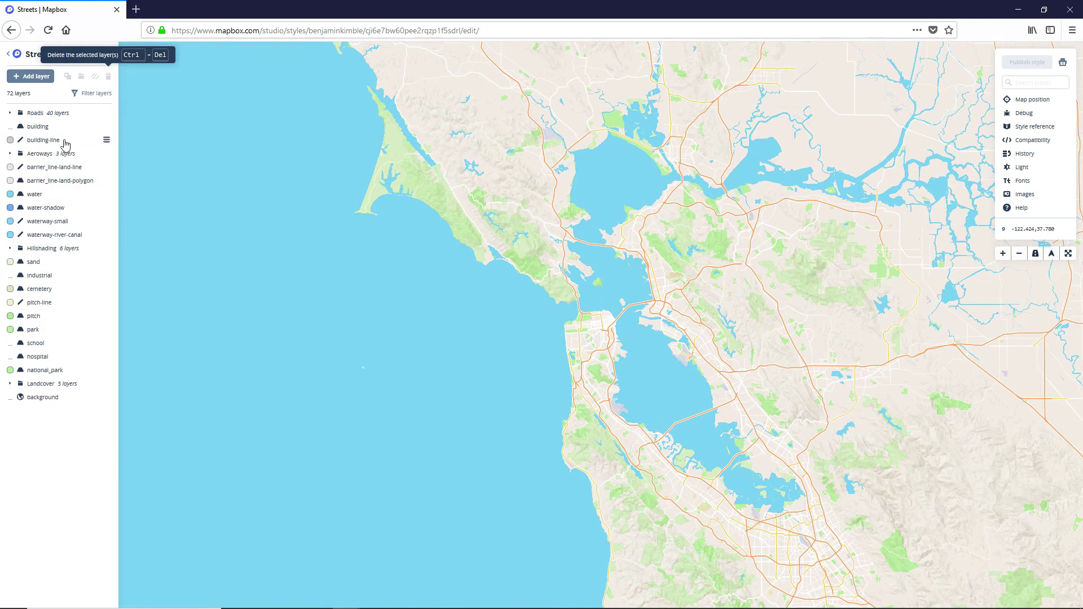
click(56, 158)
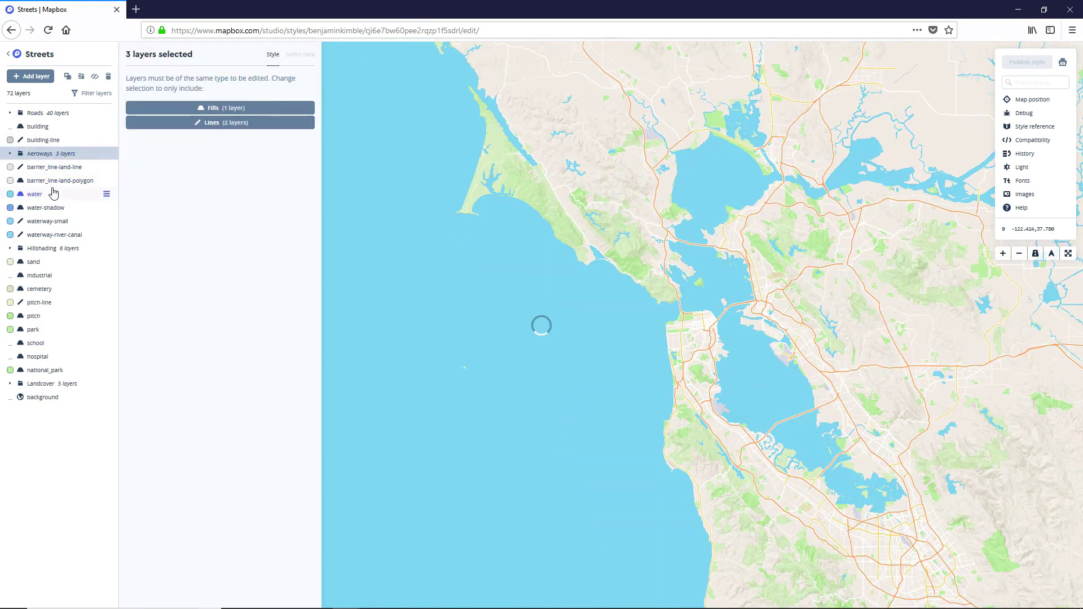
shift+click(57, 182)
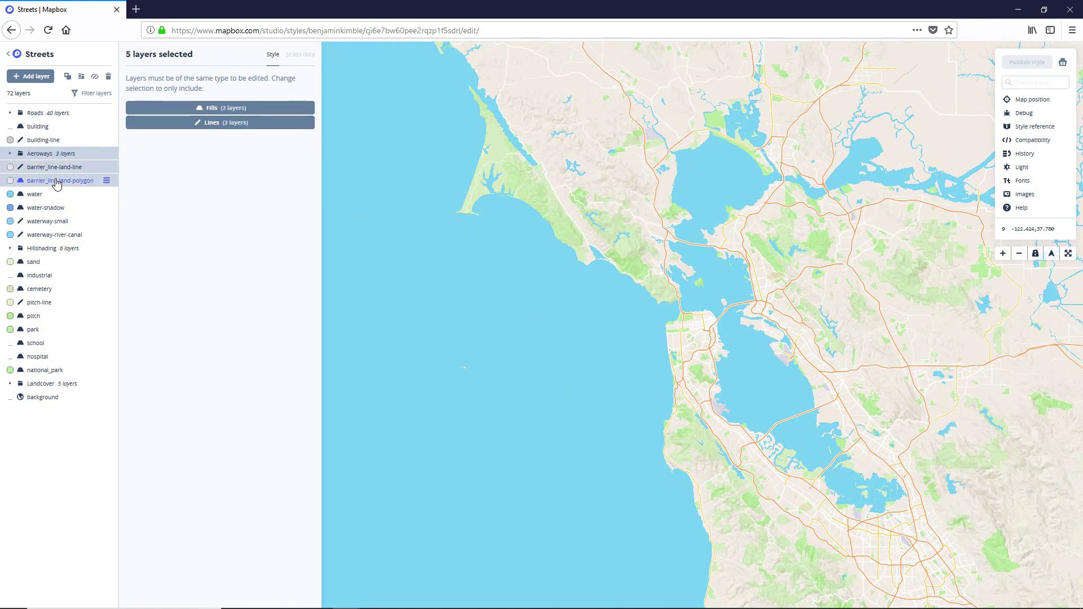
click(108, 76)
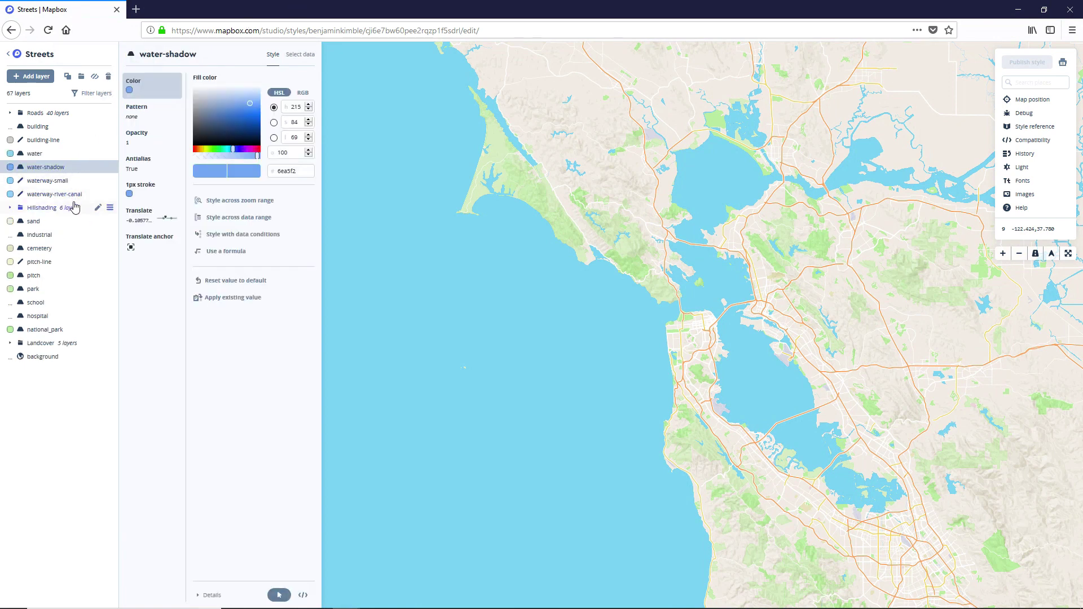
Delete water-shadow through pitch, then the school, hospital and Landcover layers.
shift+click(49, 282)
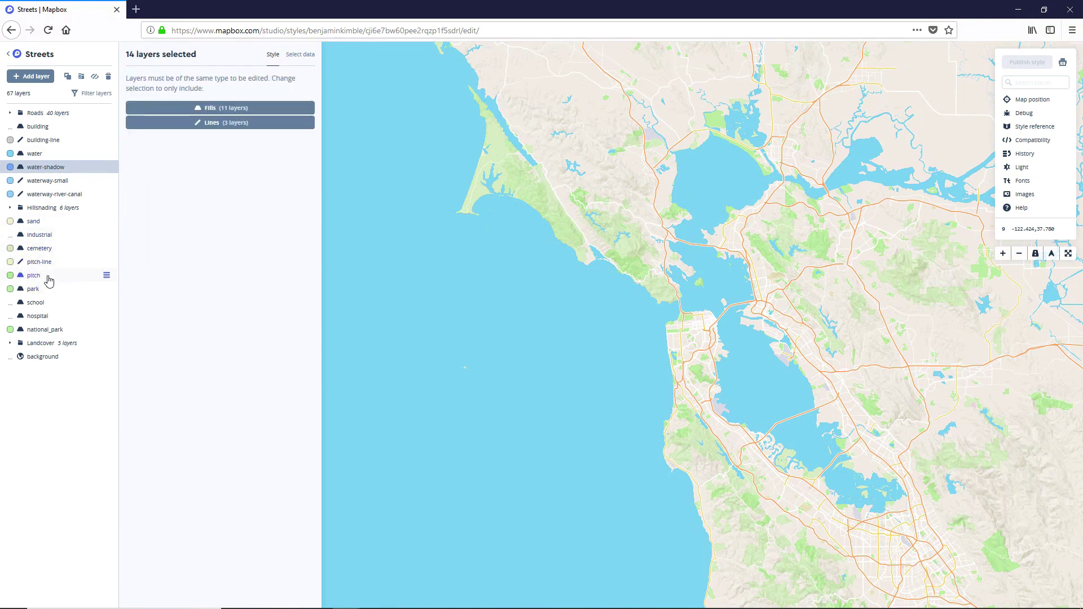
click(109, 79)
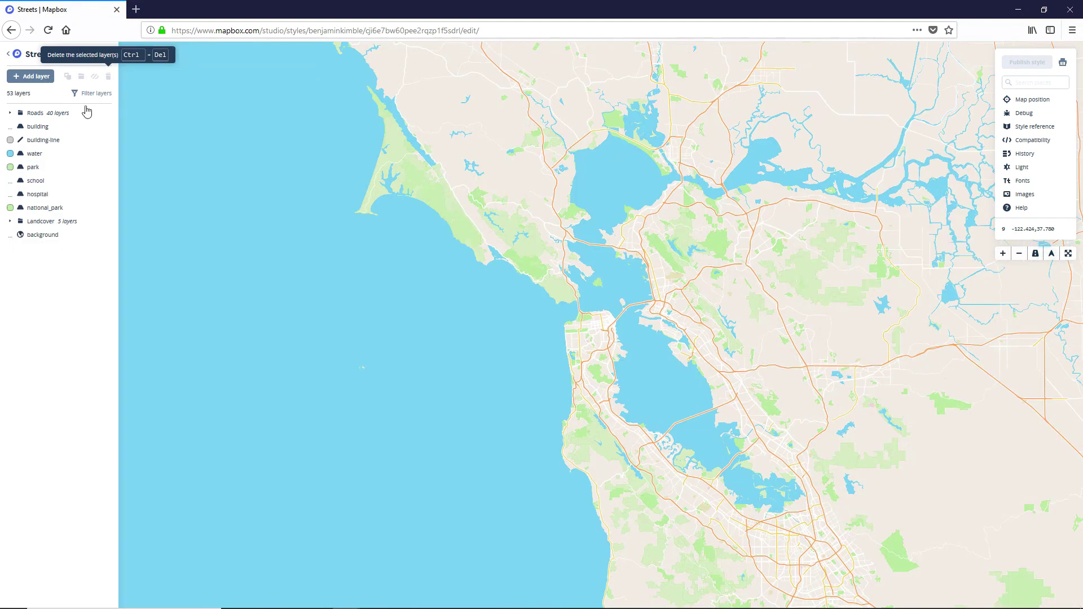
click(33, 182)
shift+click(35, 195)
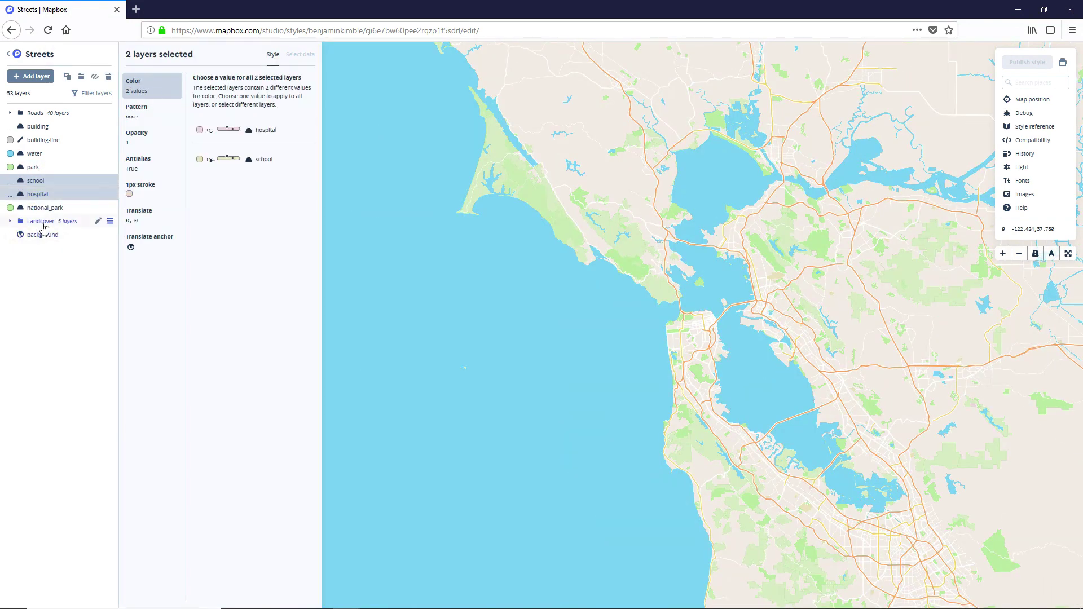
shift+click(43, 226)
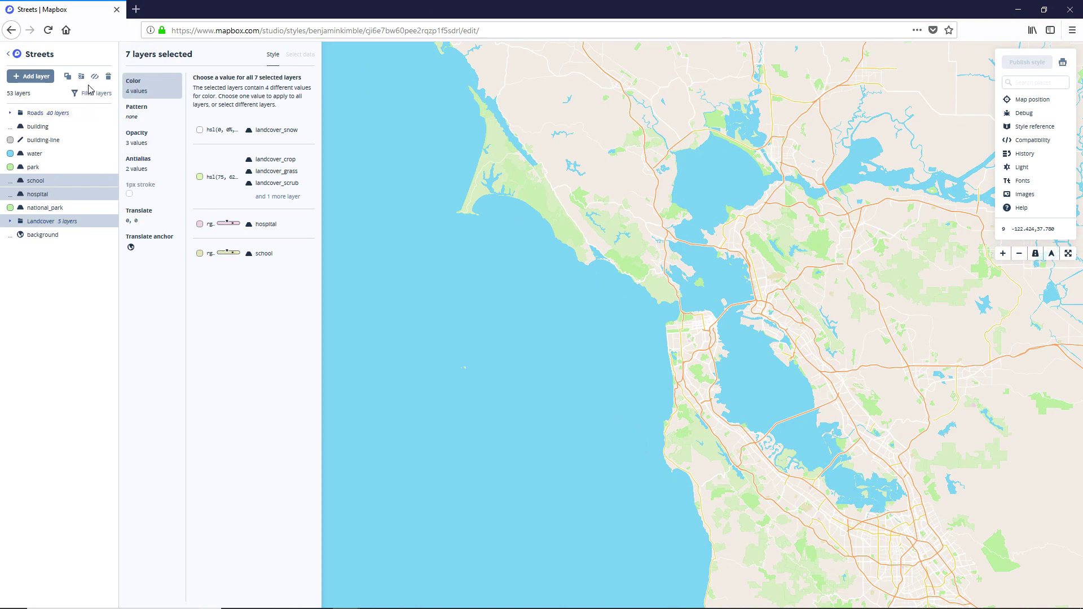
click(109, 77)
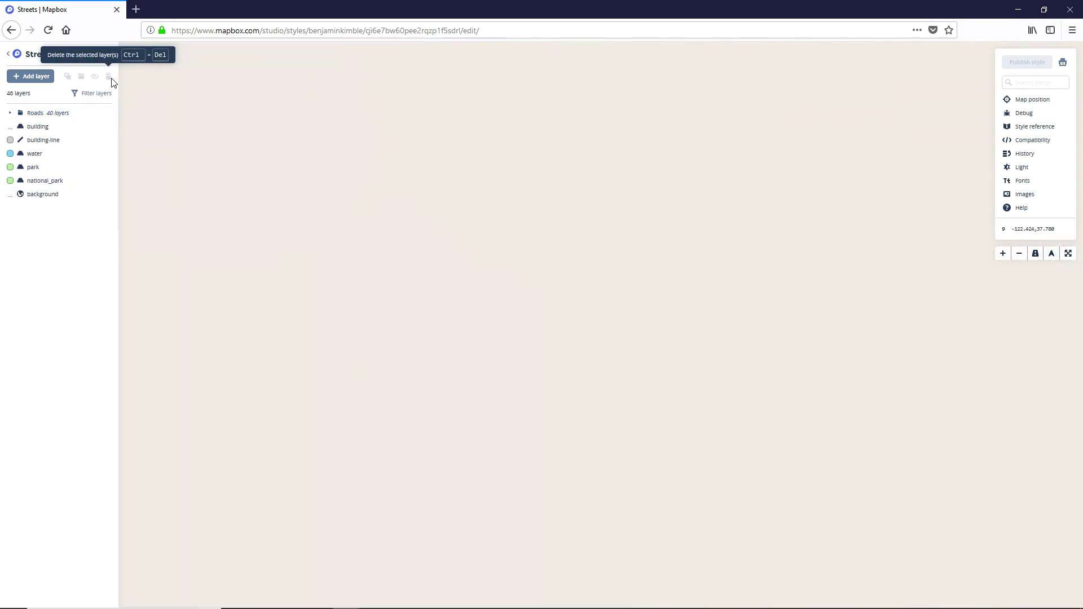
Move road-primary out of the Roads group and delete the turning-features layer.
click(10, 113)
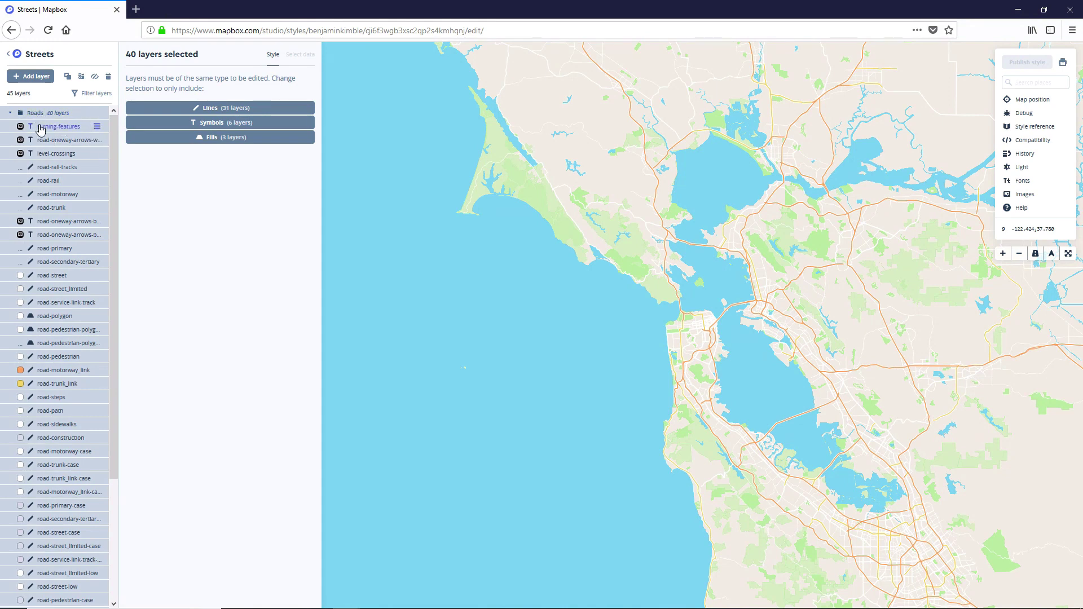
click(40, 129)
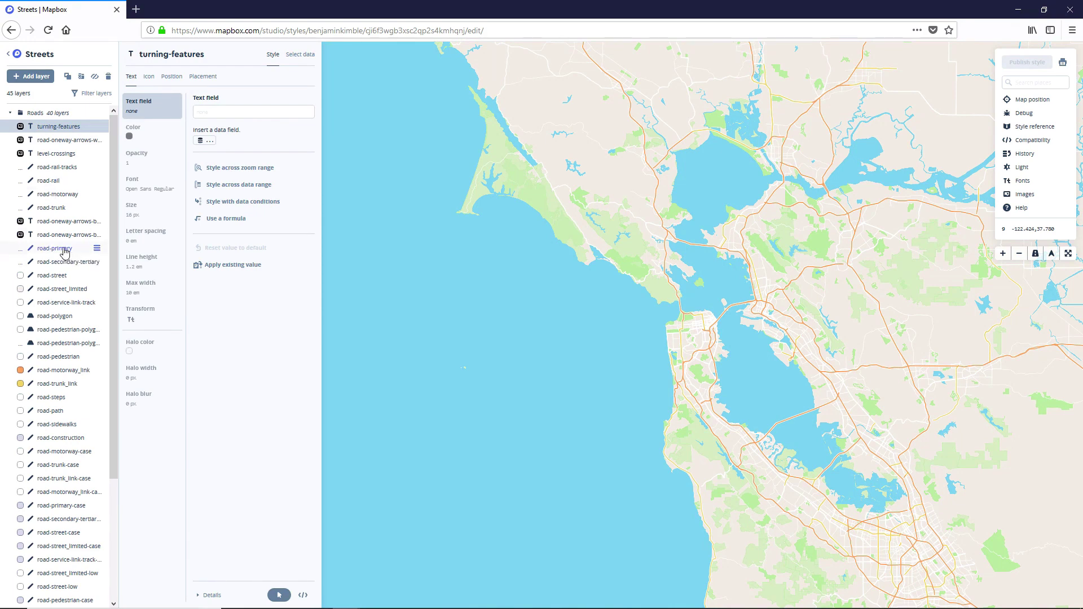
drag(65, 252, 46, 116)
click(45, 115)
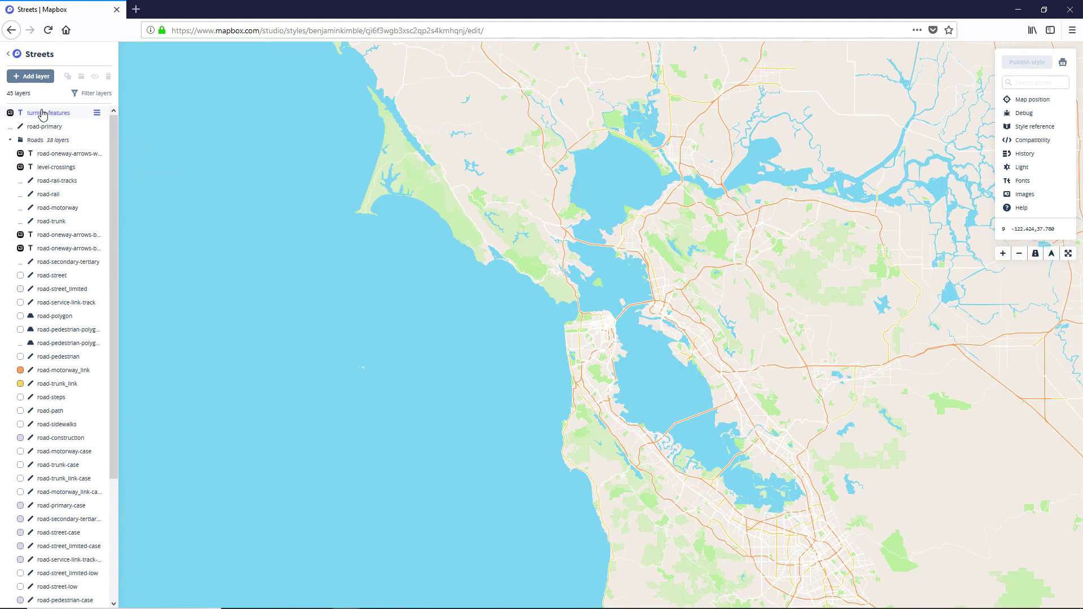
click(42, 115)
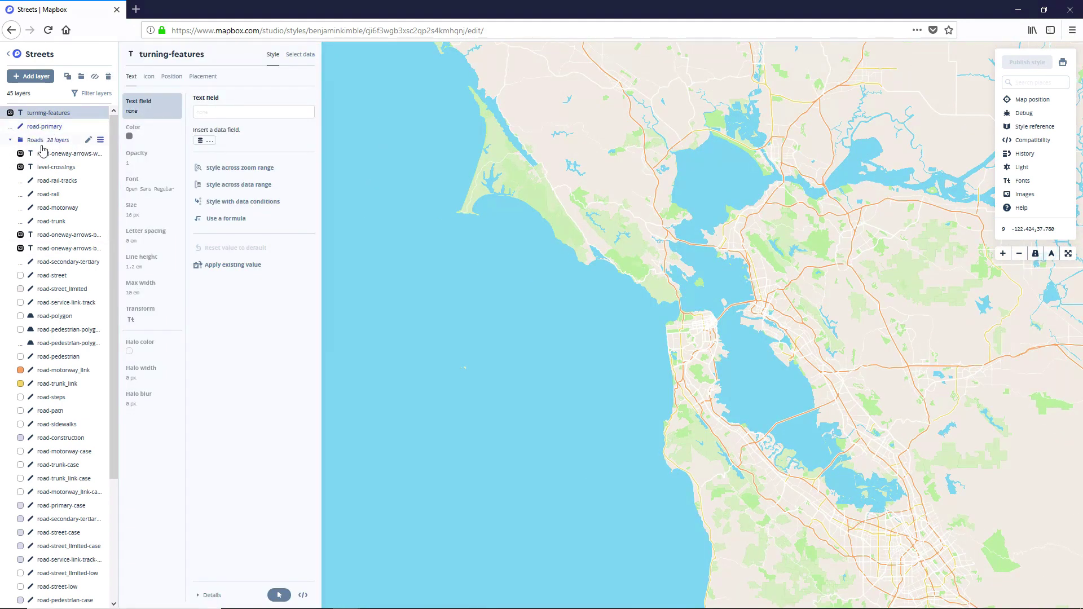
key(ctrl+Delete)
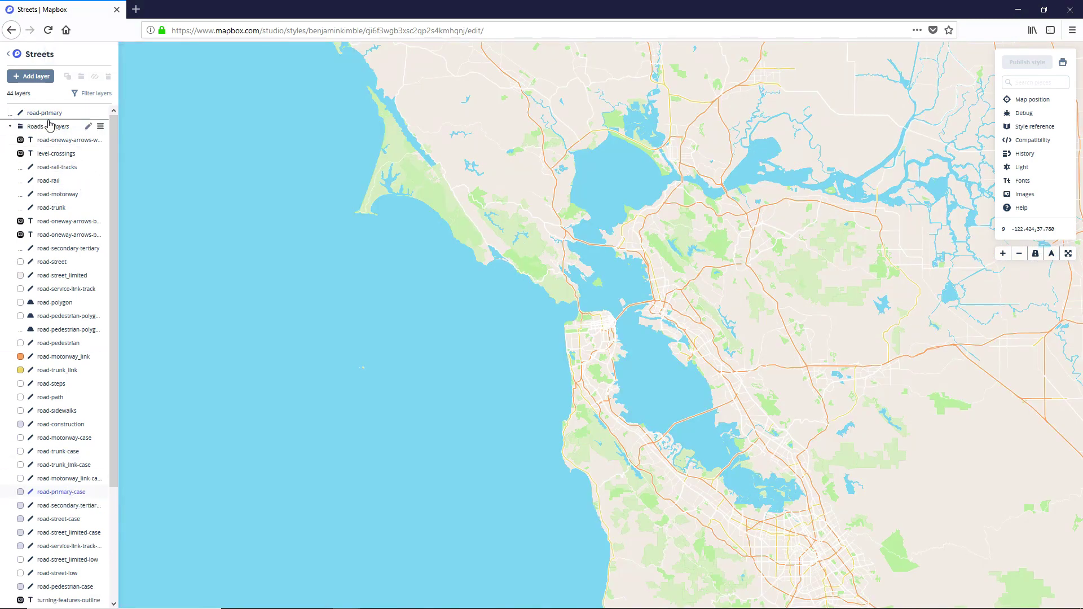
Move road-primary-case out of Roads and delete the remaining Roads group.
drag(49, 124, 49, 126)
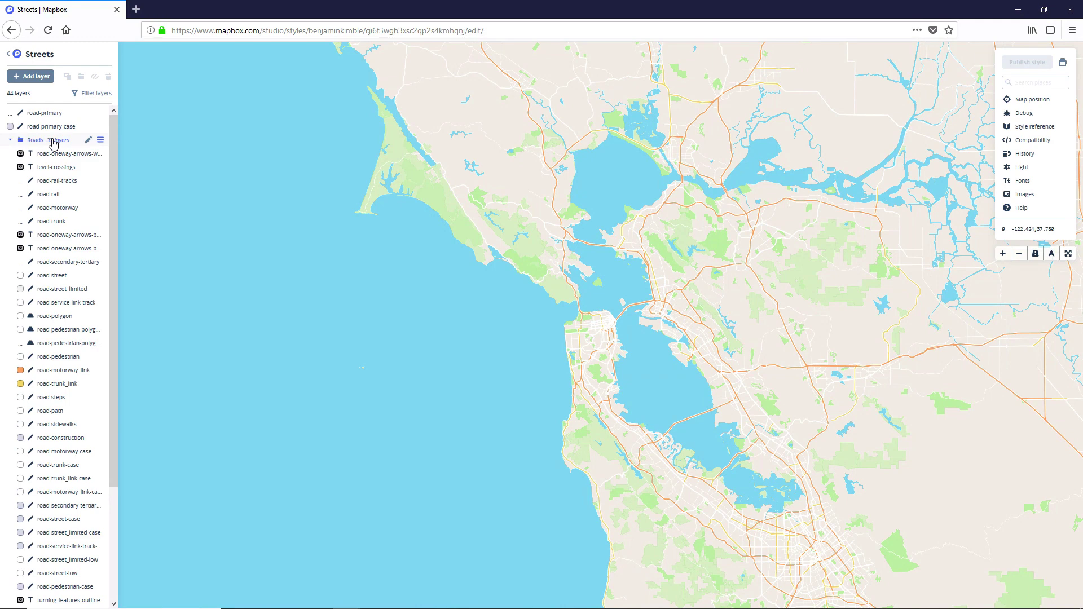
click(52, 141)
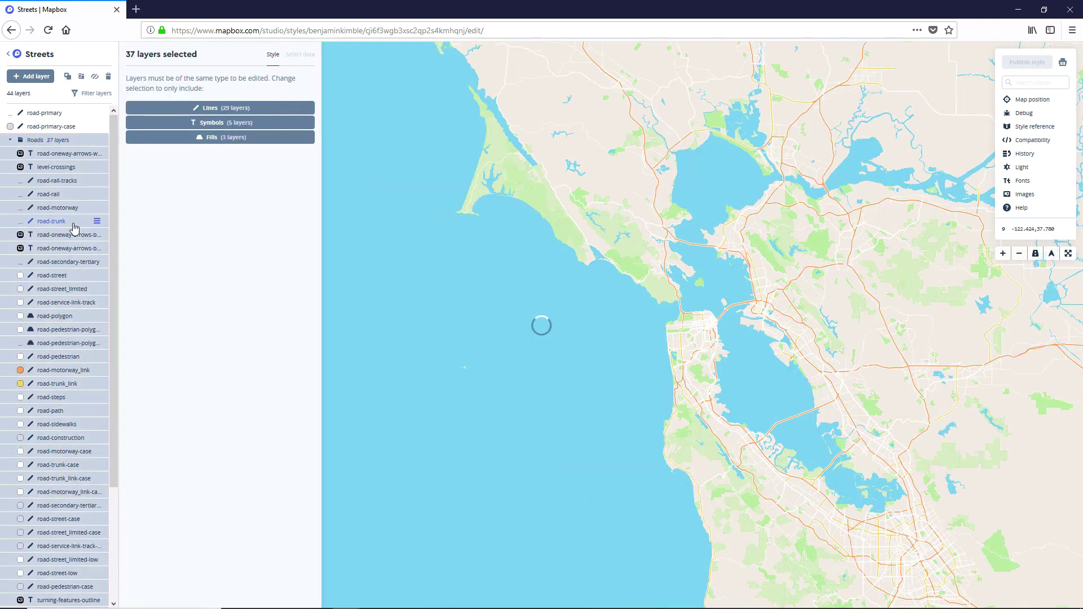
click(113, 81)
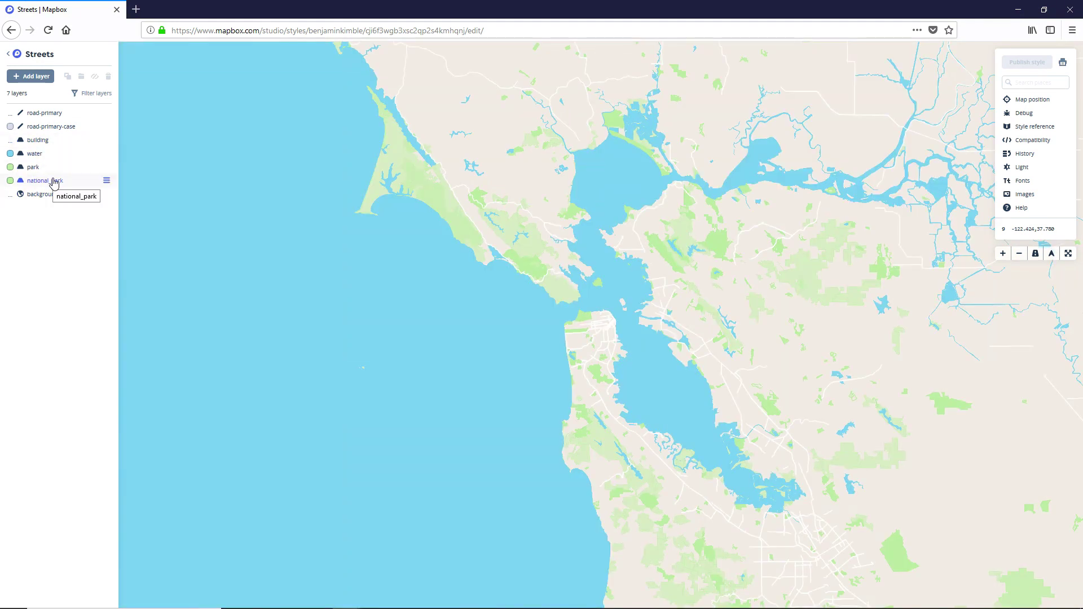
Delete the national_park layer and bring up road-primary's style properties.
click(78, 177)
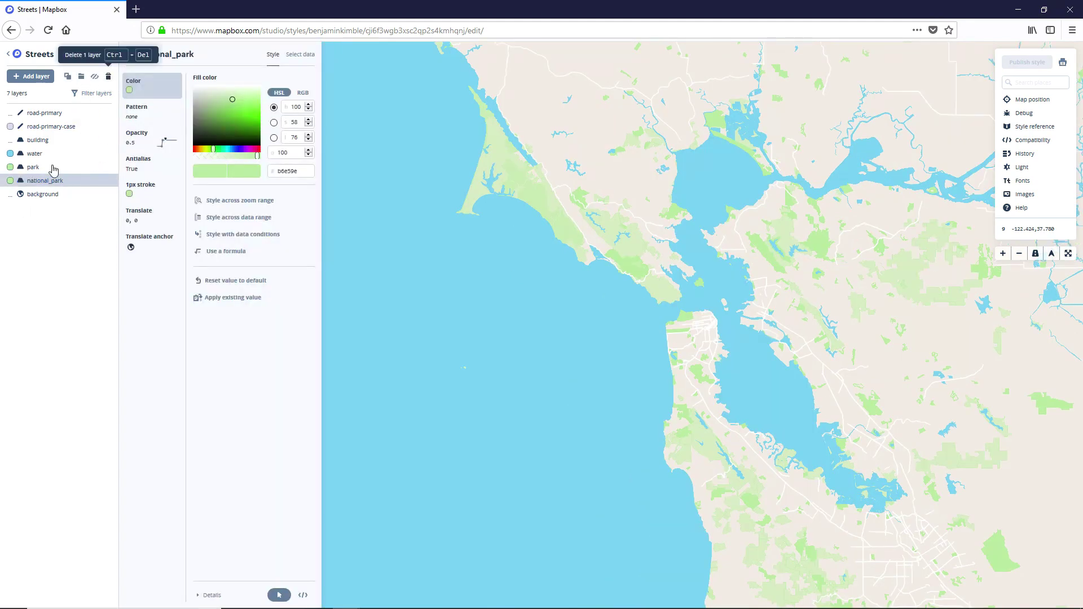
key(ctrl+Delete)
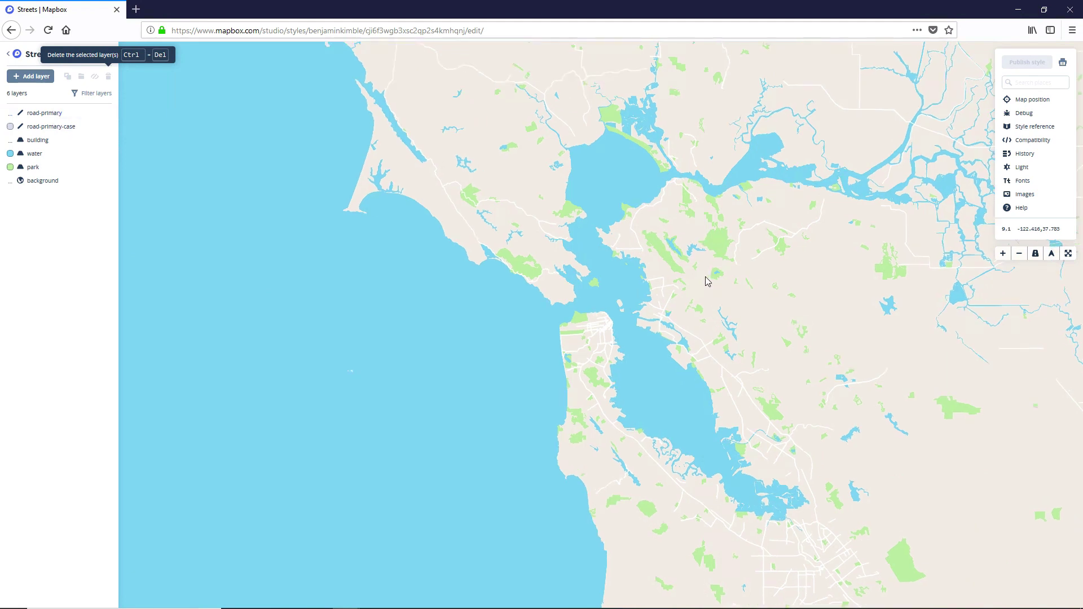
scroll(702, 276, up, 10)
scroll(663, 280, up, 3)
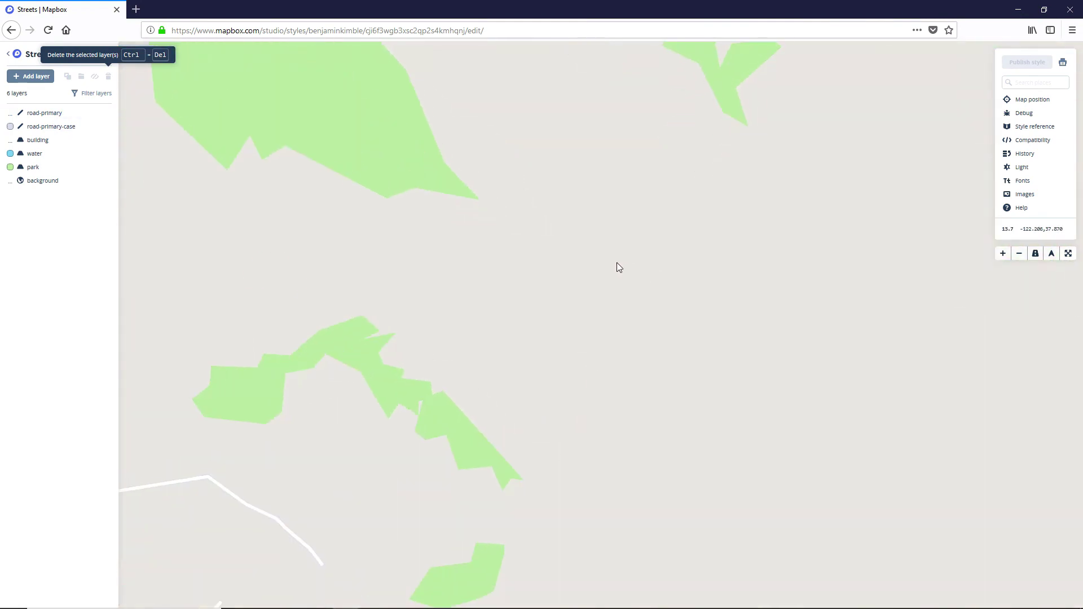
scroll(476, 327, down, 5)
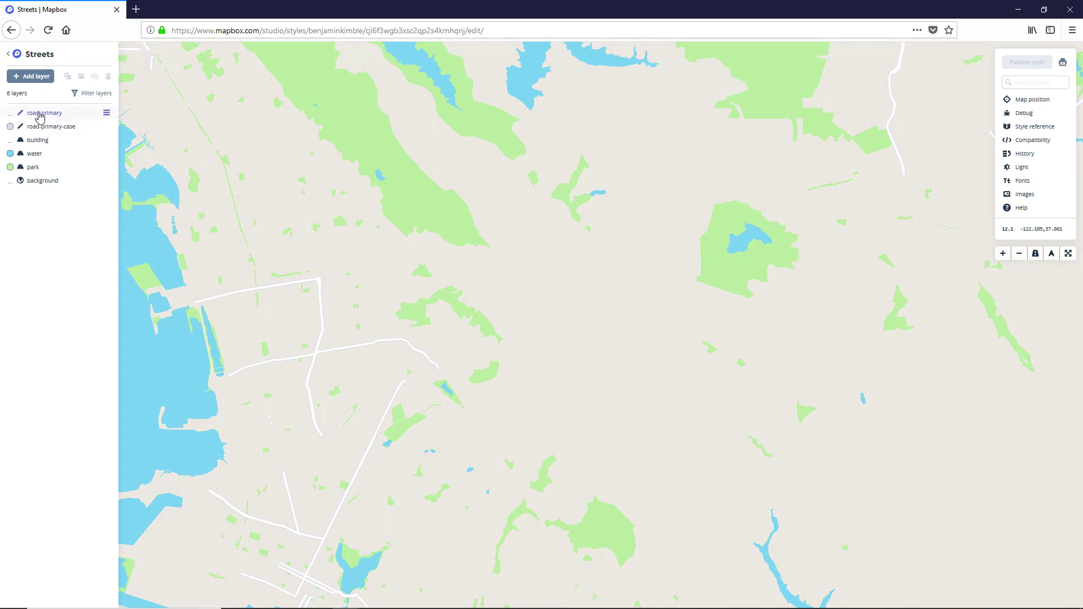
click(39, 117)
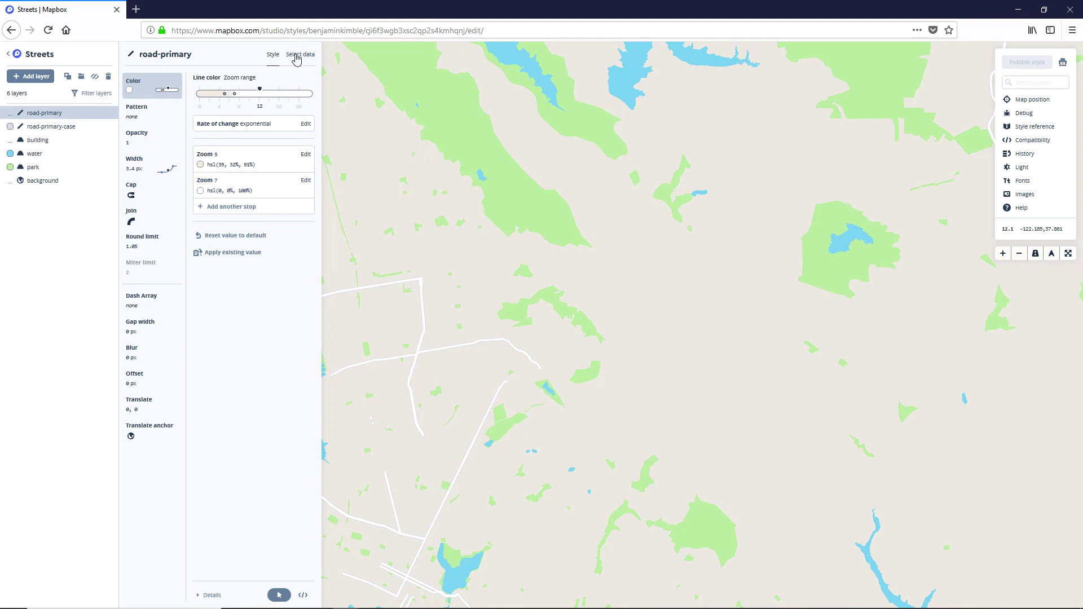
Show road-primary's Select data settings and pan the map to the highlighted roads.
click(296, 57)
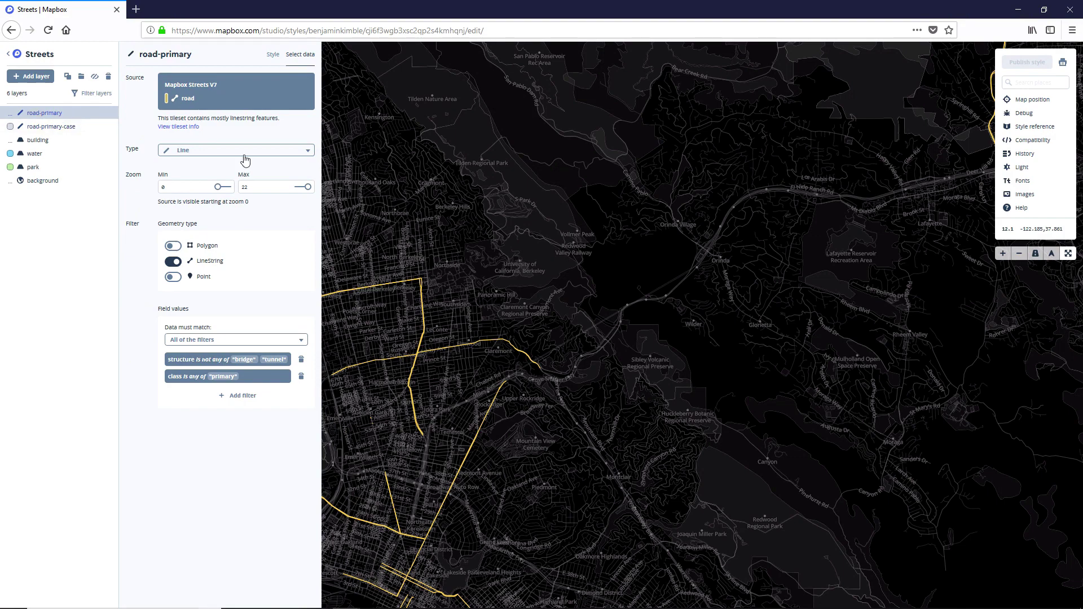
drag(609, 302, 653, 254)
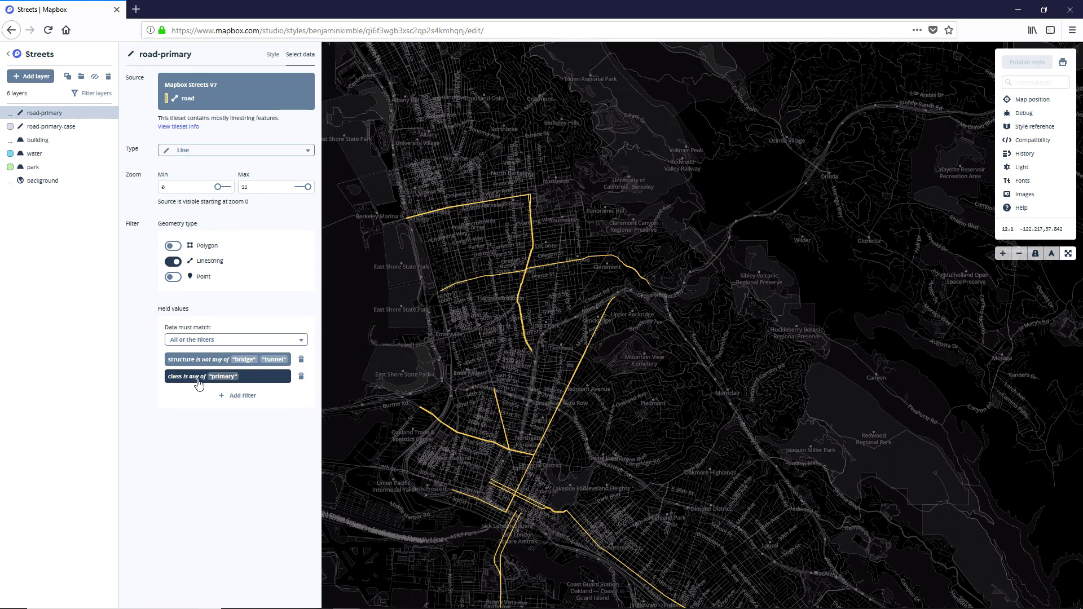
Add 'street' to road-primary's class filter alongside 'primary'.
click(220, 383)
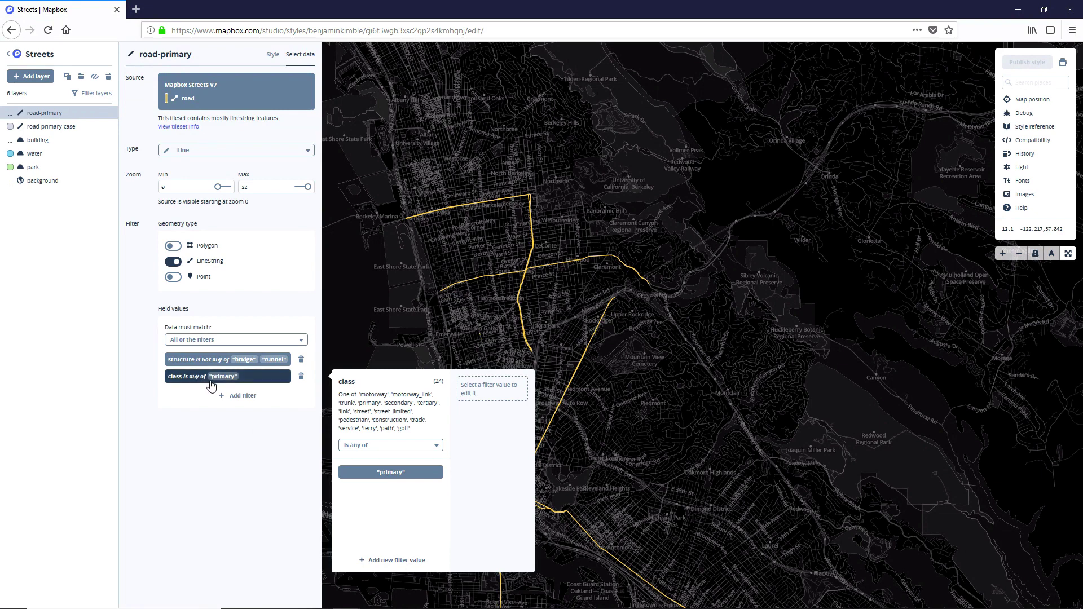
click(388, 561)
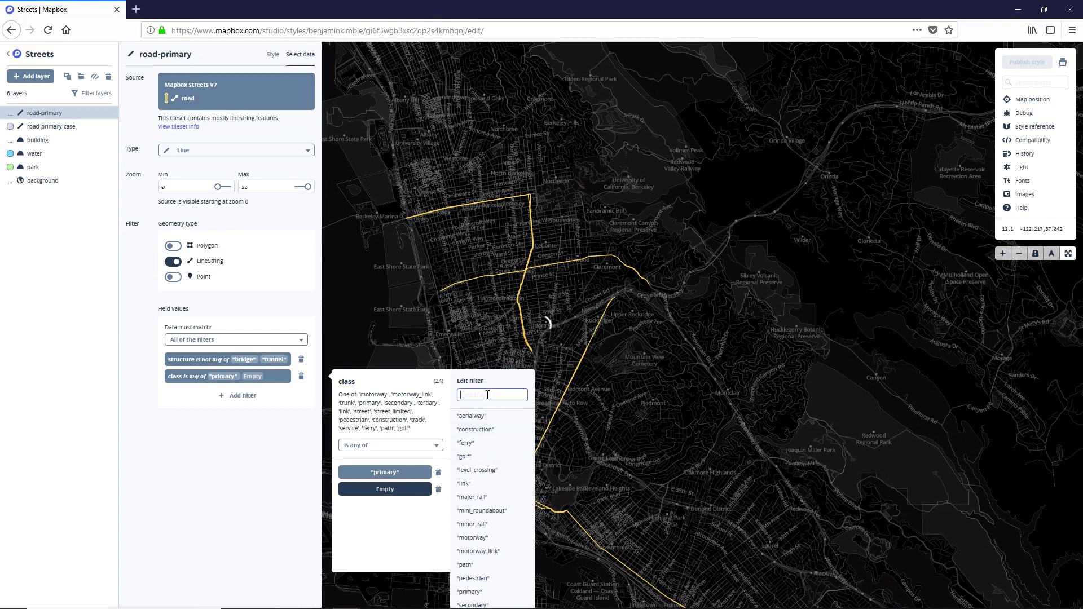
text(stree)
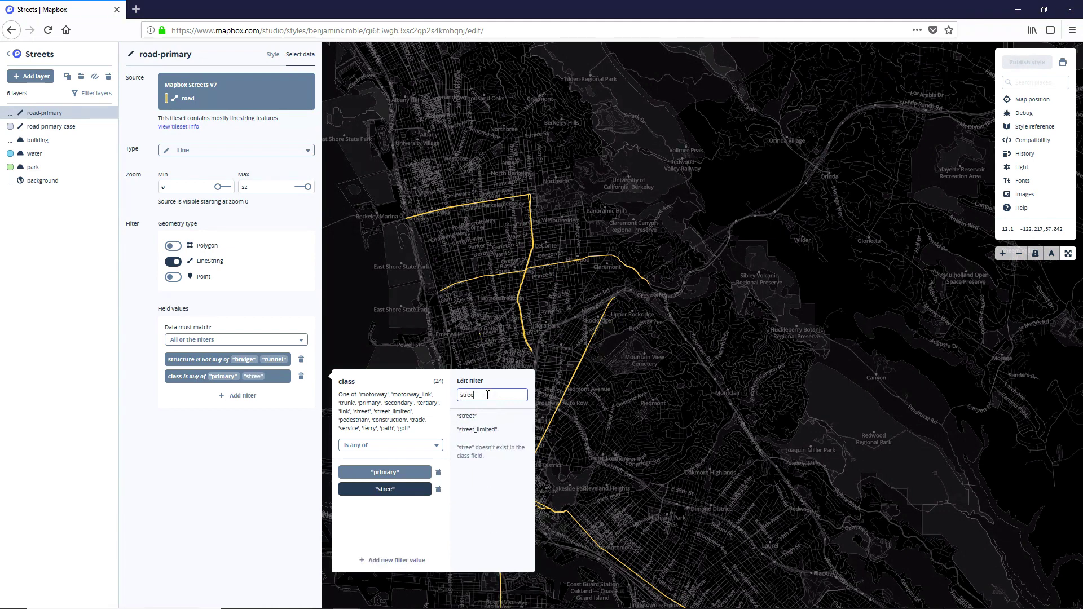
click(481, 417)
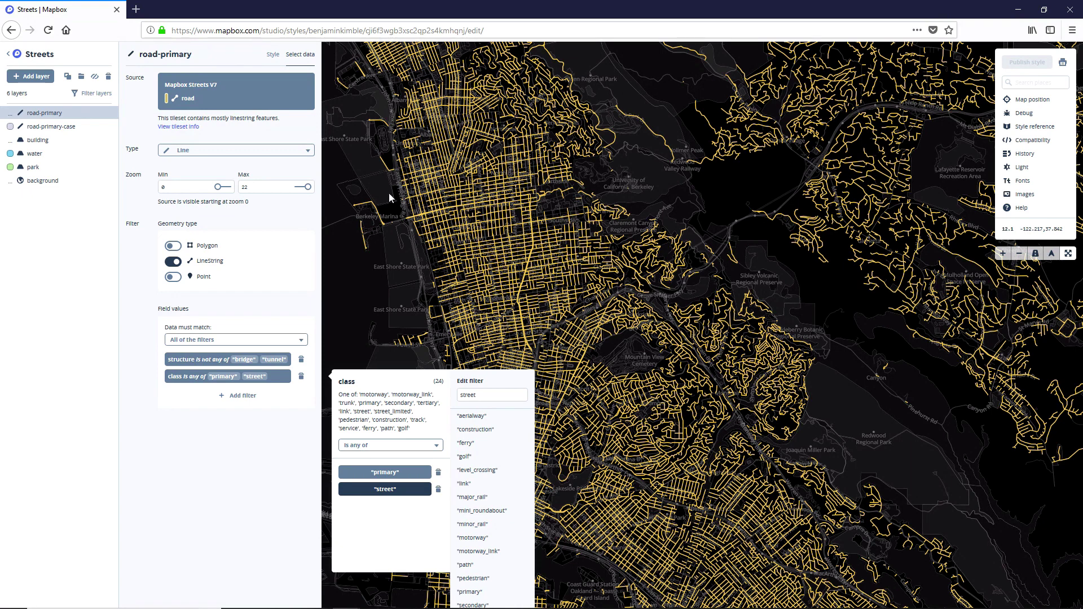
drag(587, 342, 592, 340)
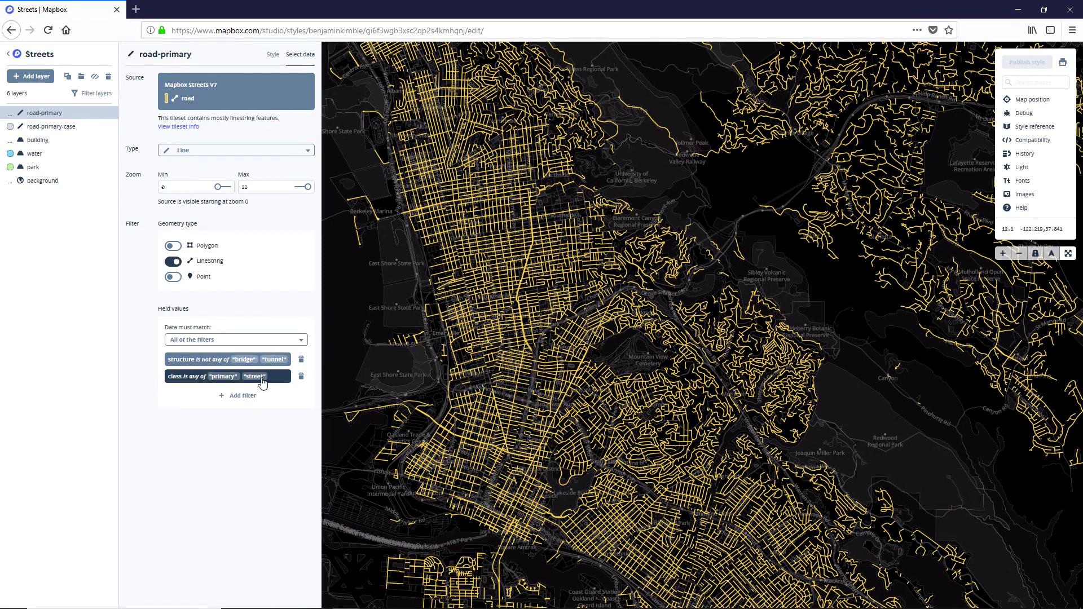
Add 'link' as a value in road-primary's class filter.
click(274, 383)
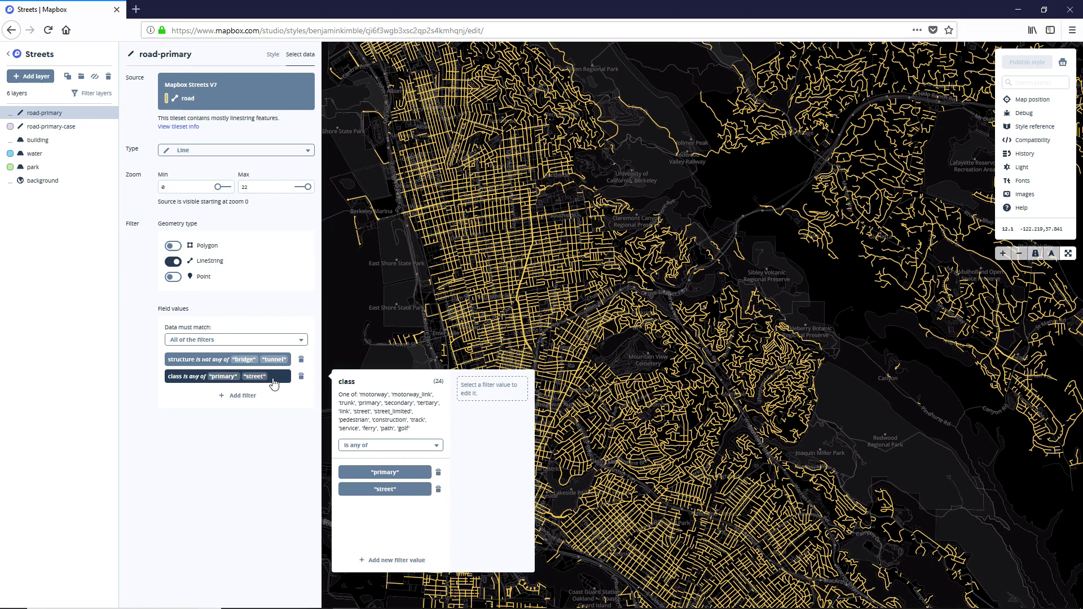
click(396, 560)
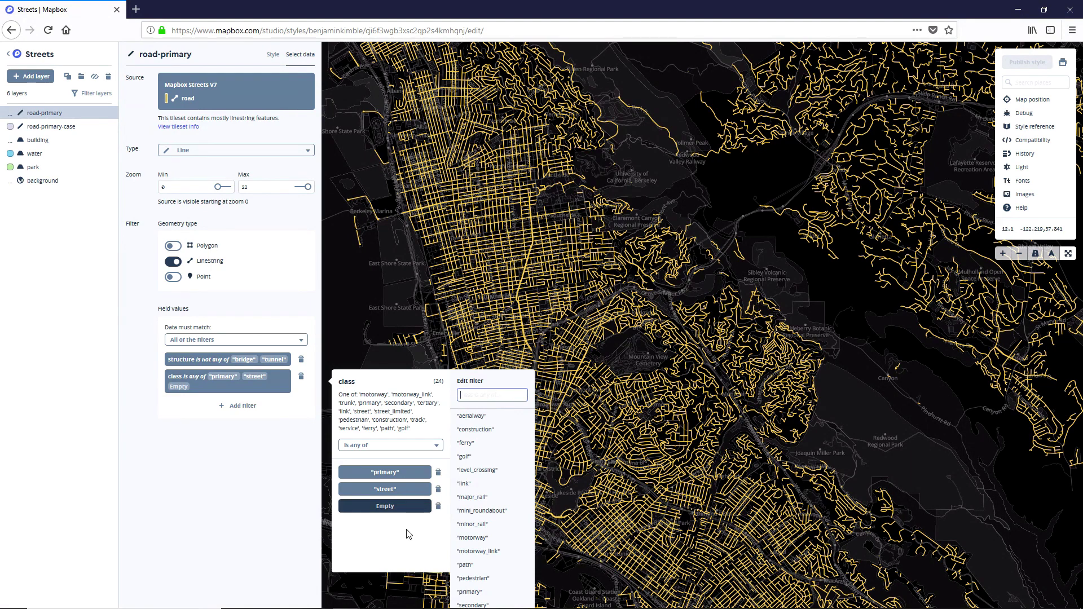
text(link)
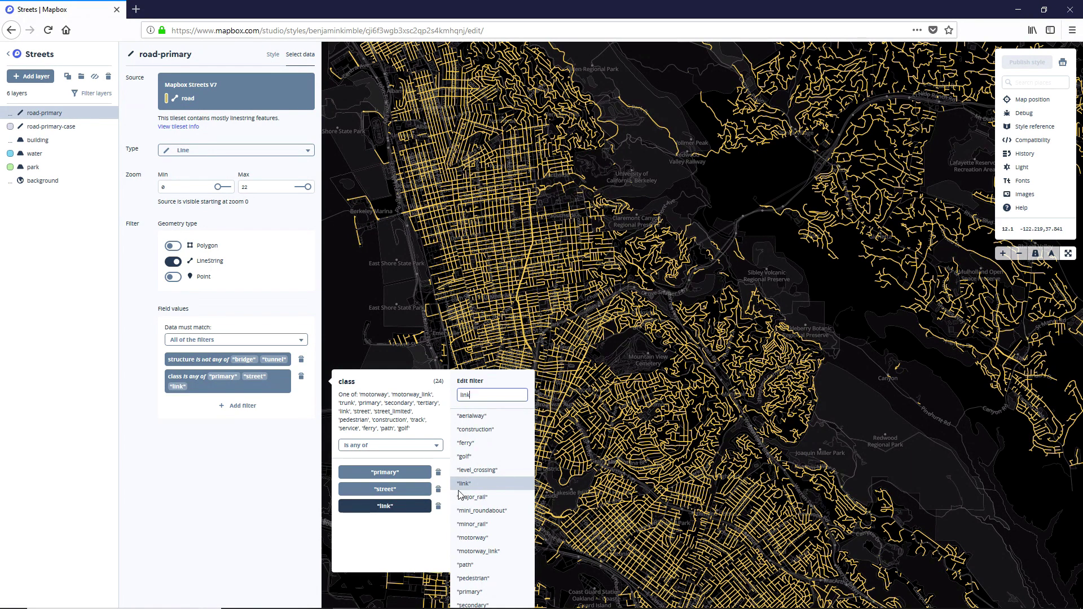
click(465, 485)
click(216, 426)
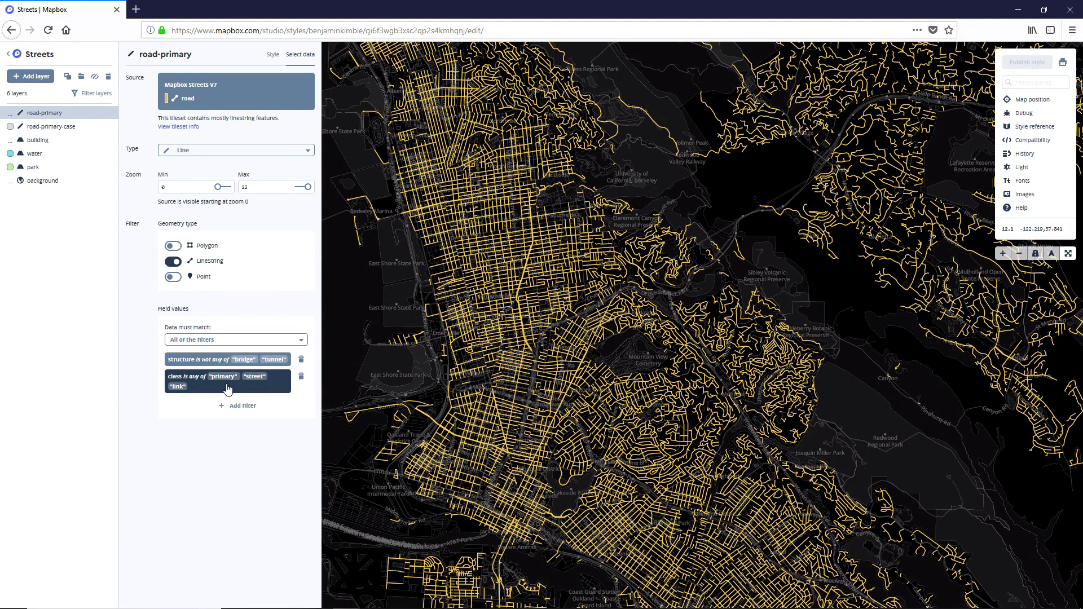
Add 'motorway_link' and 'motorway' to the class filter.
click(228, 389)
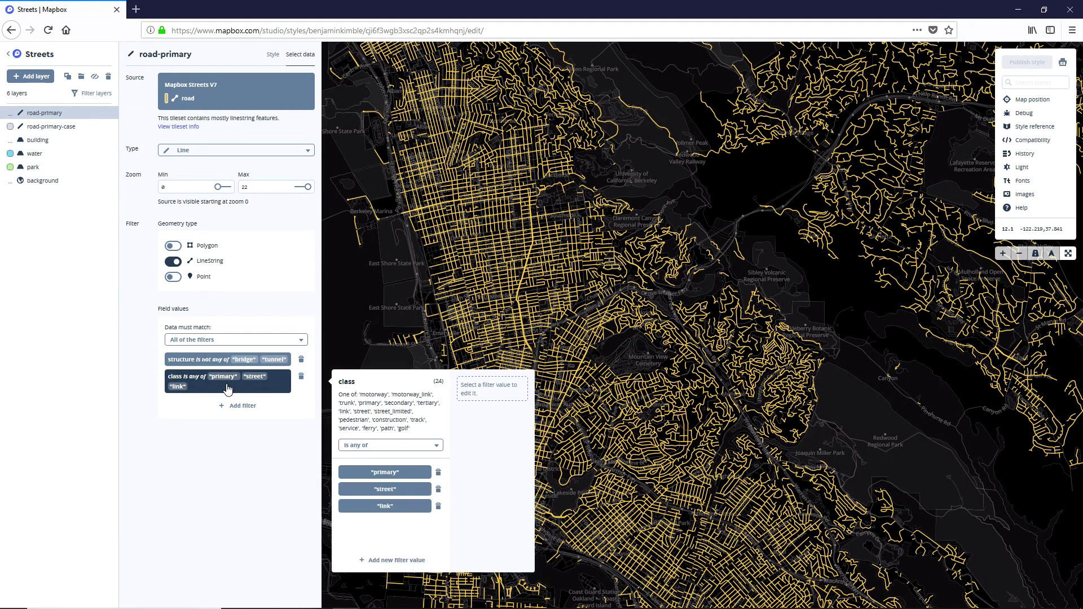
click(395, 561)
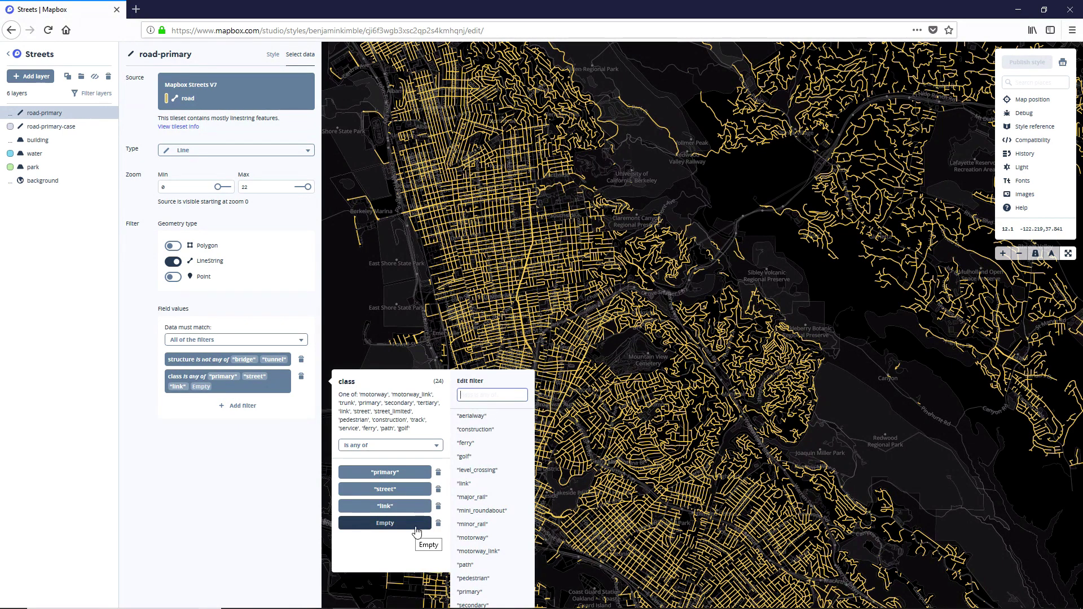
text(moto)
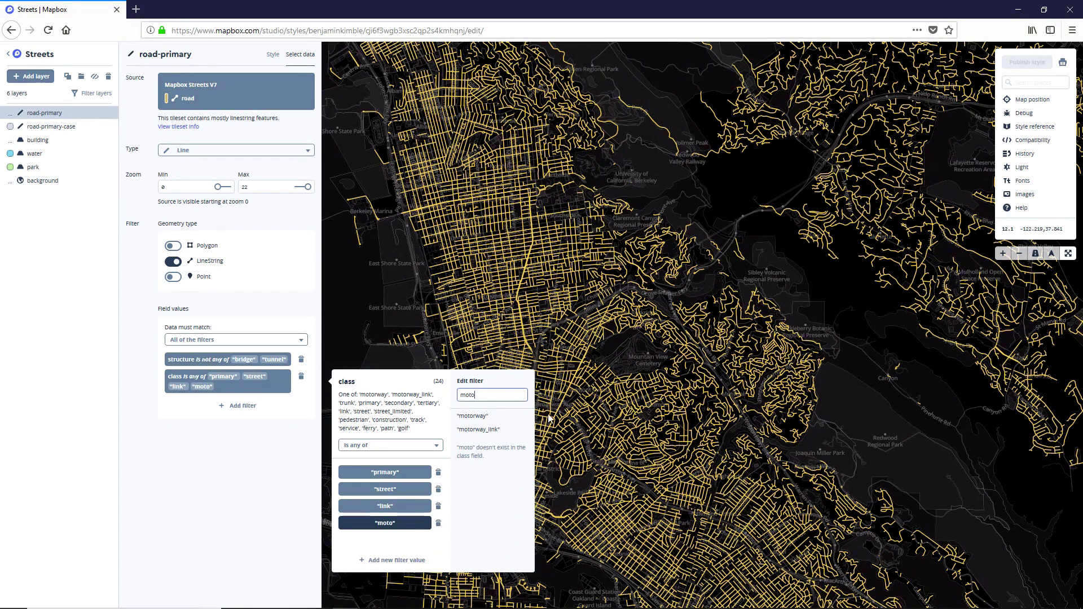
click(482, 430)
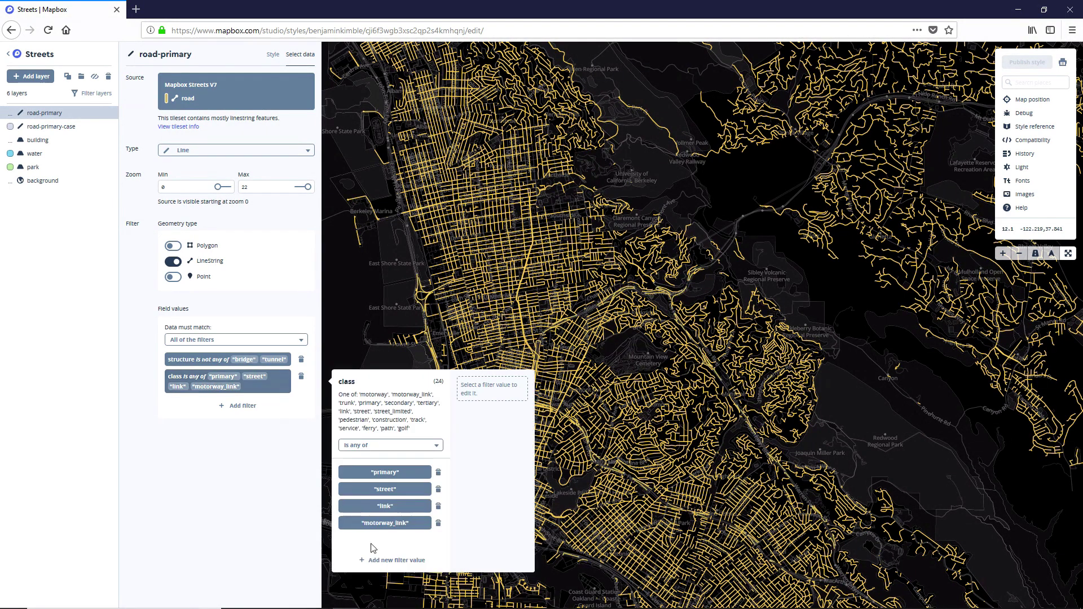
click(381, 561)
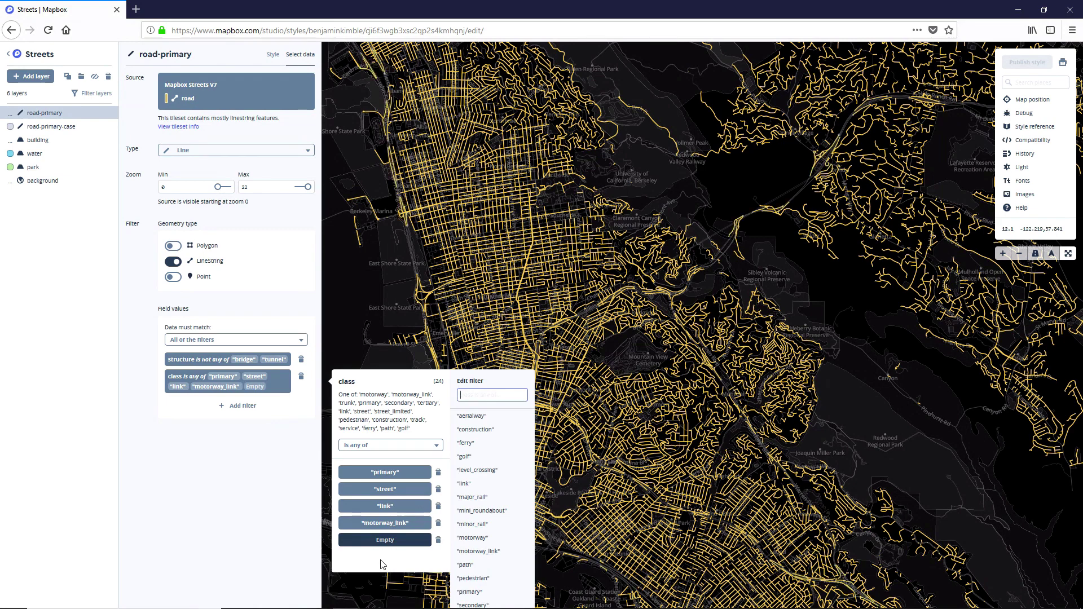
text(motor)
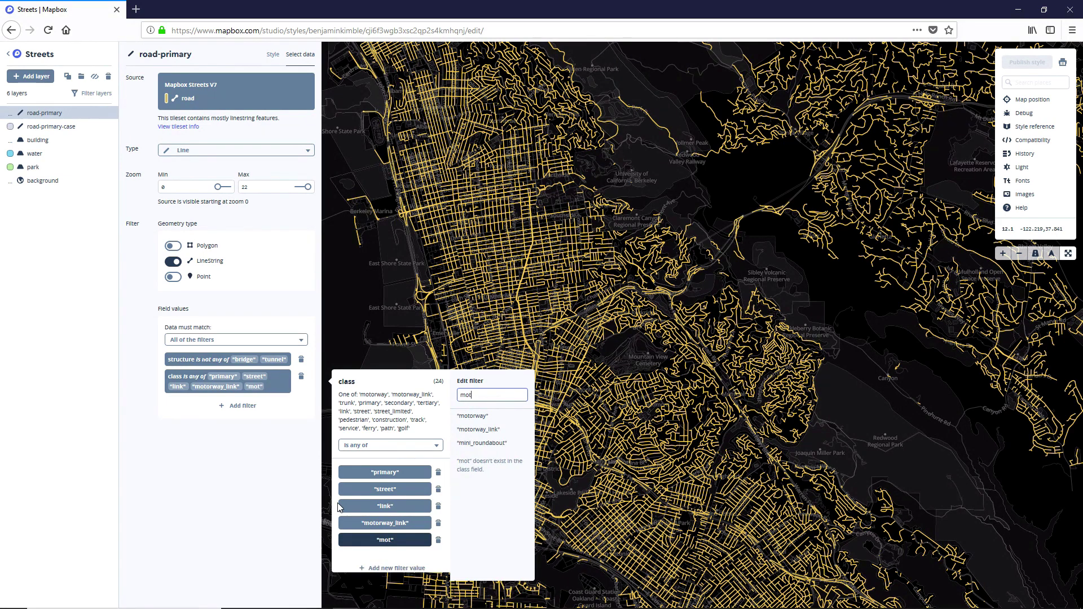
click(469, 417)
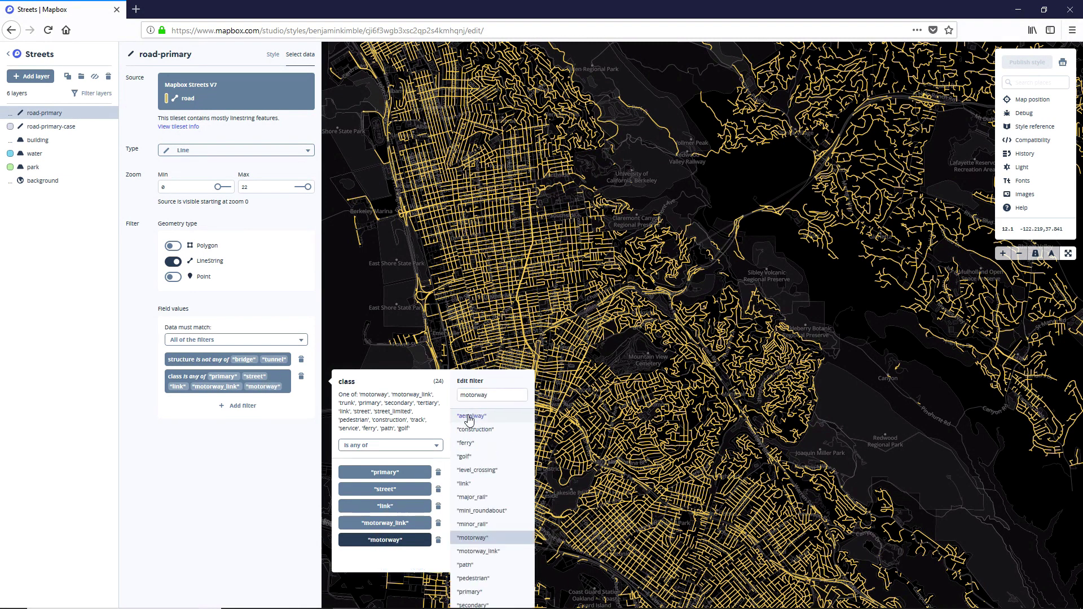
click(234, 494)
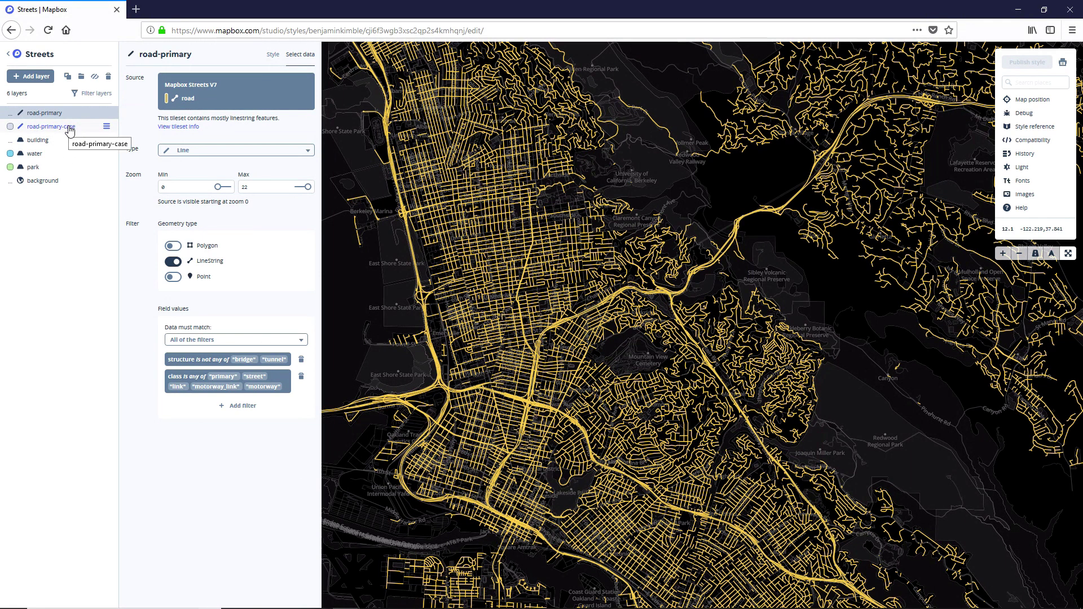
Add 'link' to the road-primary-case class filter.
right_click(273, 379)
click(237, 452)
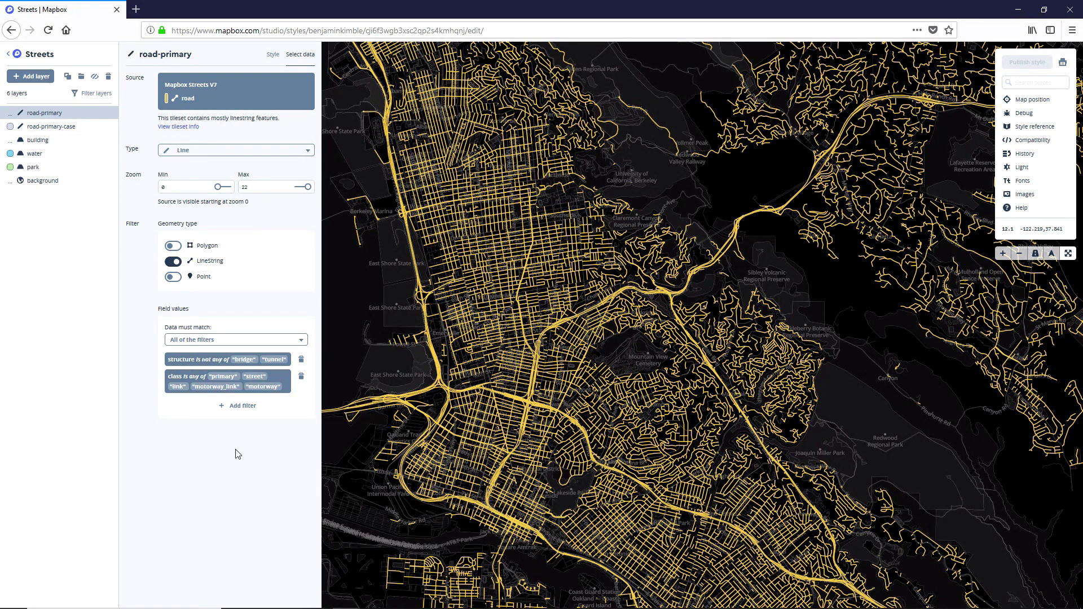
click(67, 131)
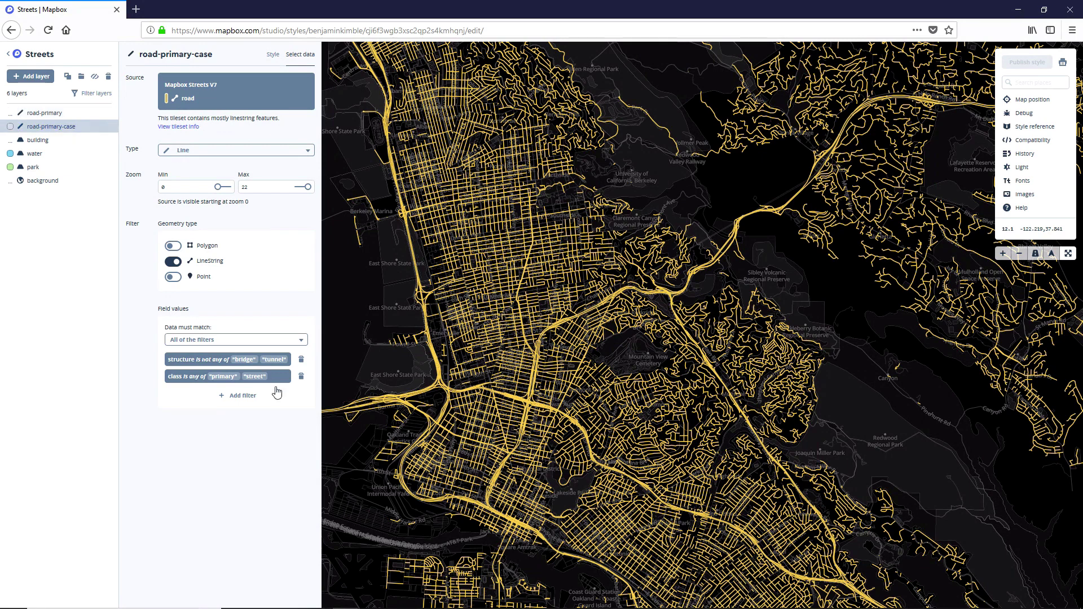
click(286, 381)
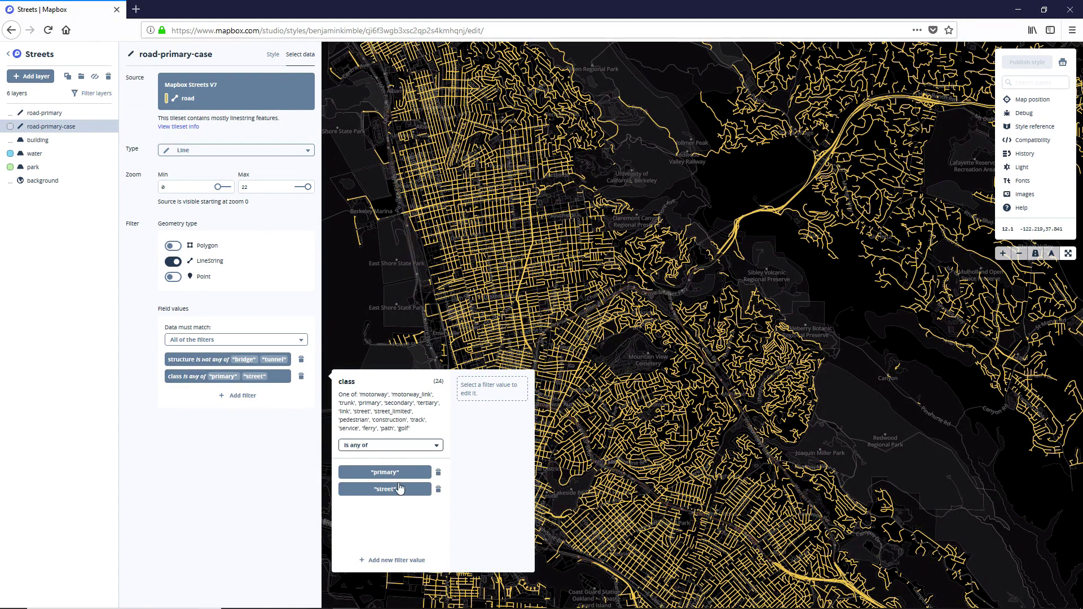
click(391, 561)
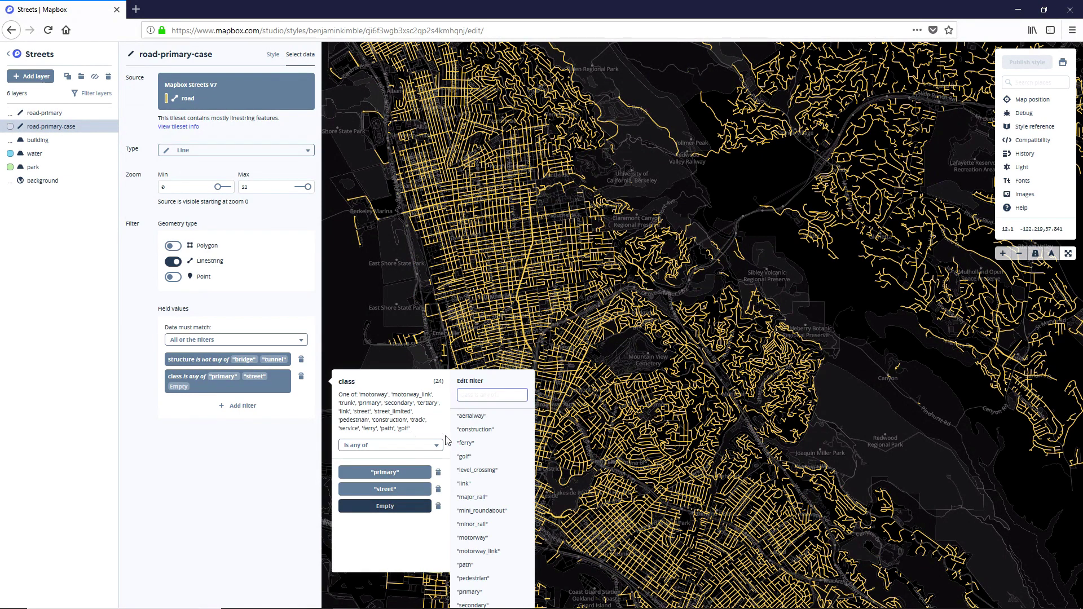
text(link)
key(Return)
Add motorway_link and motorway to the road-primary-case class filter.
click(382, 561)
text(moto)
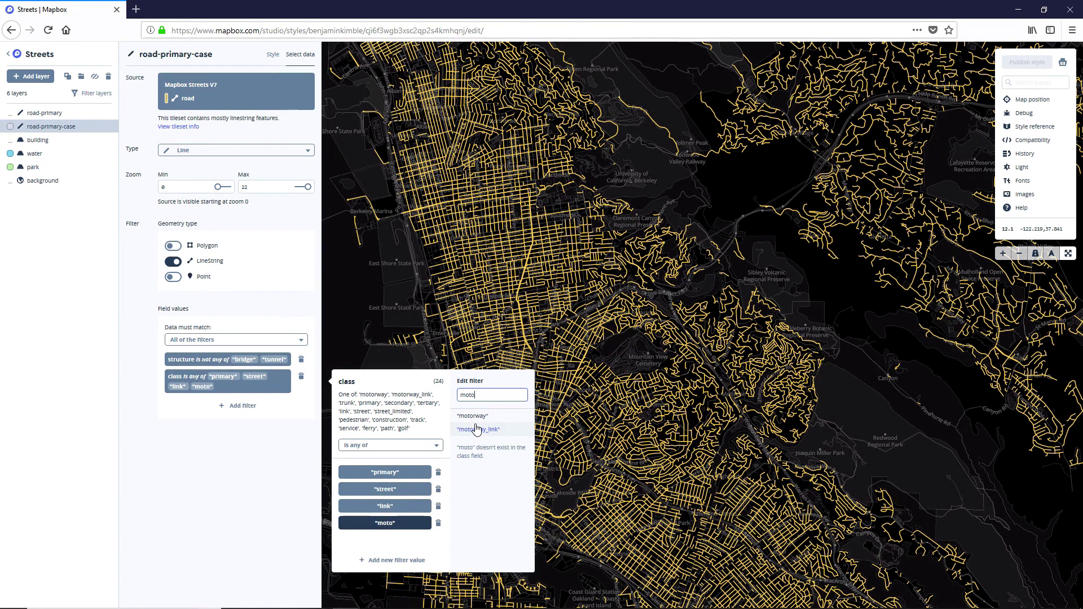
click(476, 430)
click(277, 463)
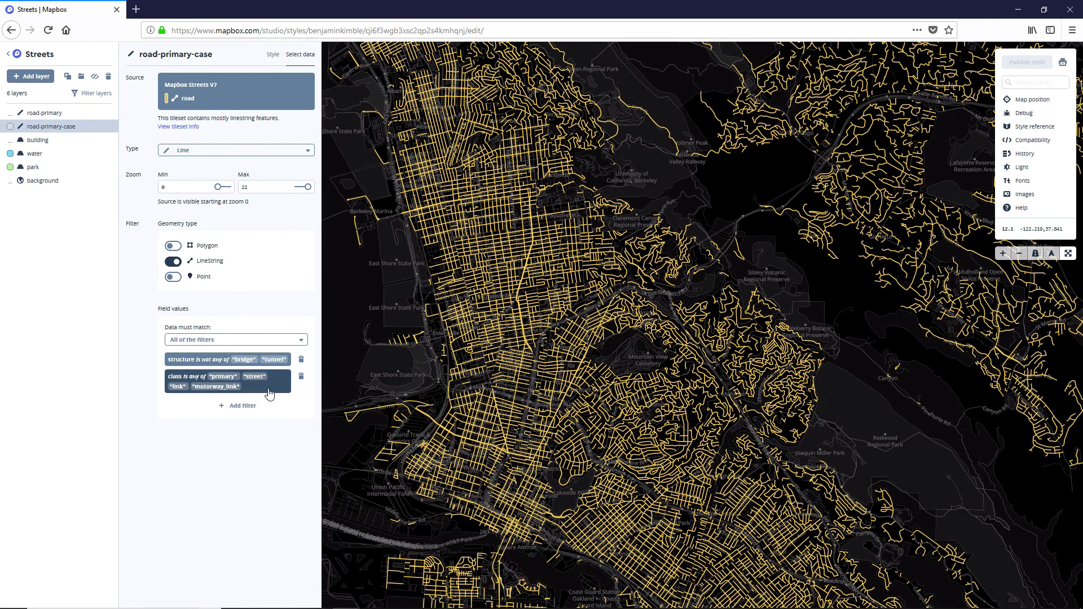
click(266, 388)
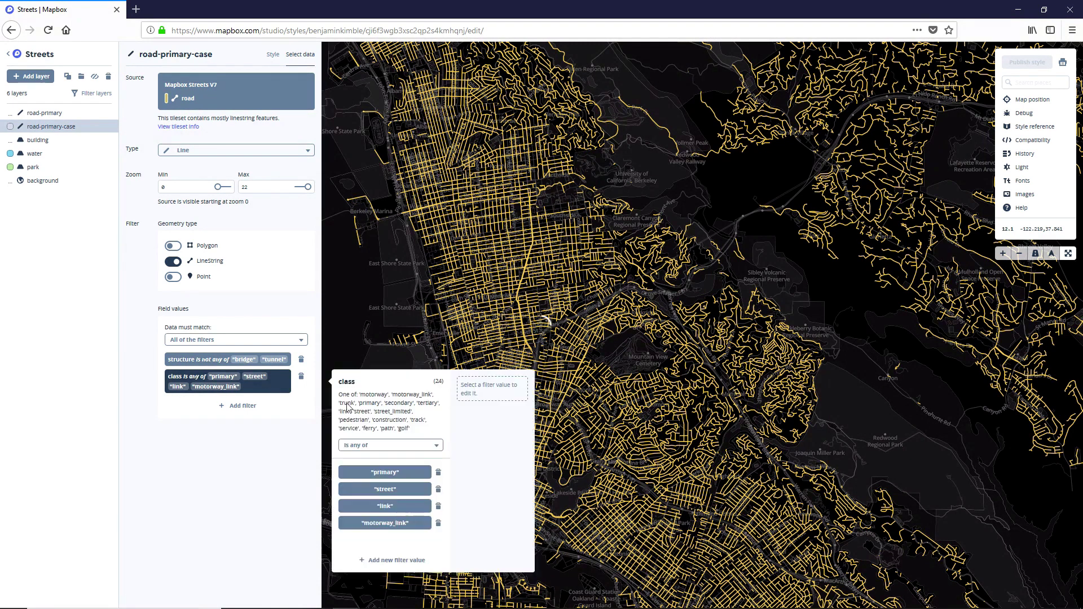
click(395, 559)
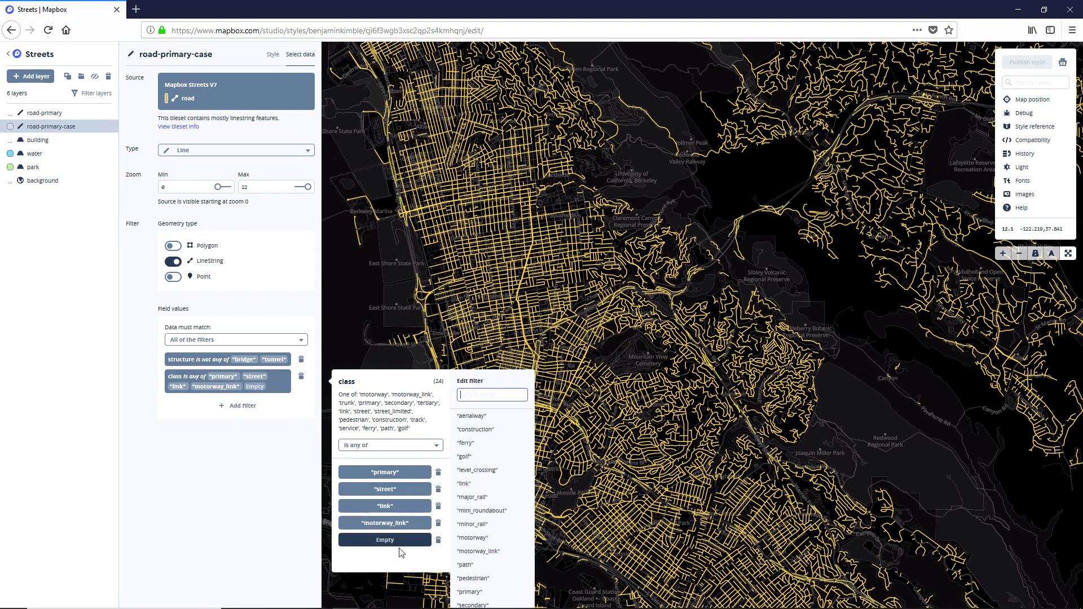
text(motor)
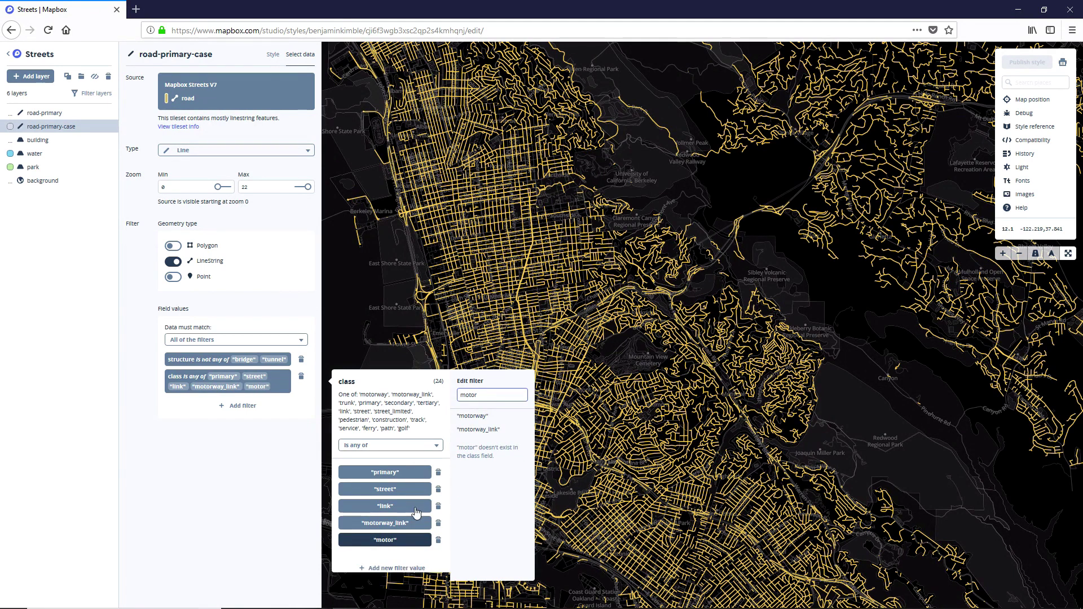
click(478, 417)
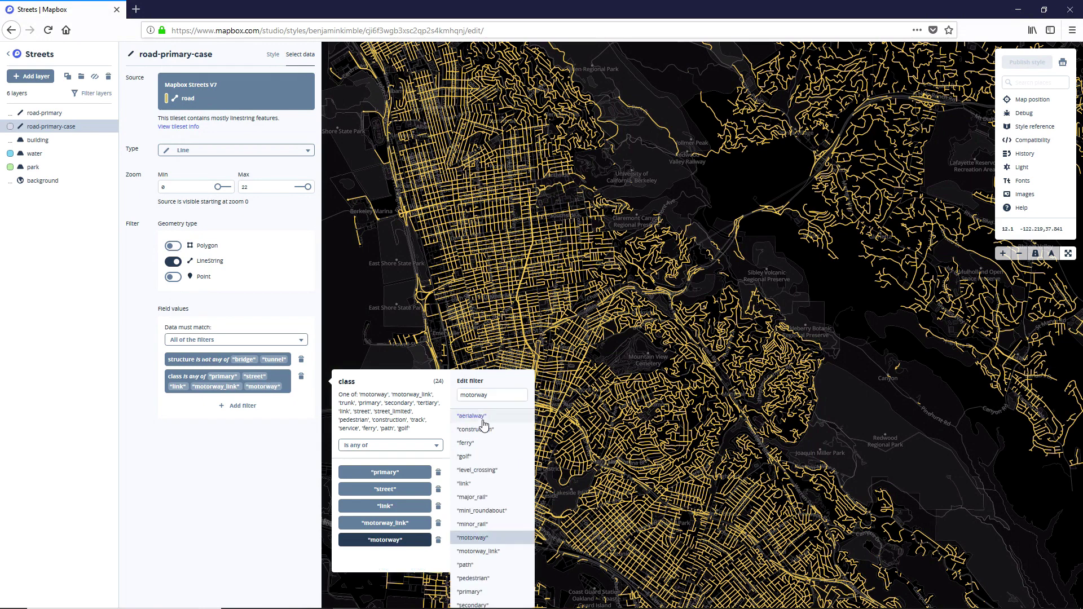
click(212, 486)
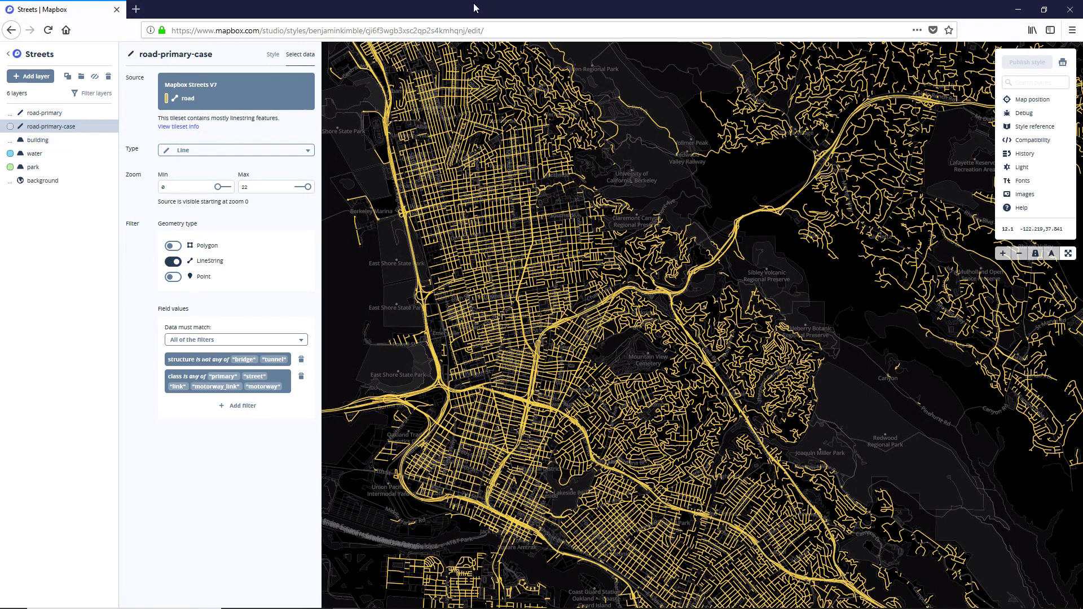
Delete road-primary's Zoom 7 colour stop so its line colour becomes a constant efe9e1.
click(70, 113)
click(273, 56)
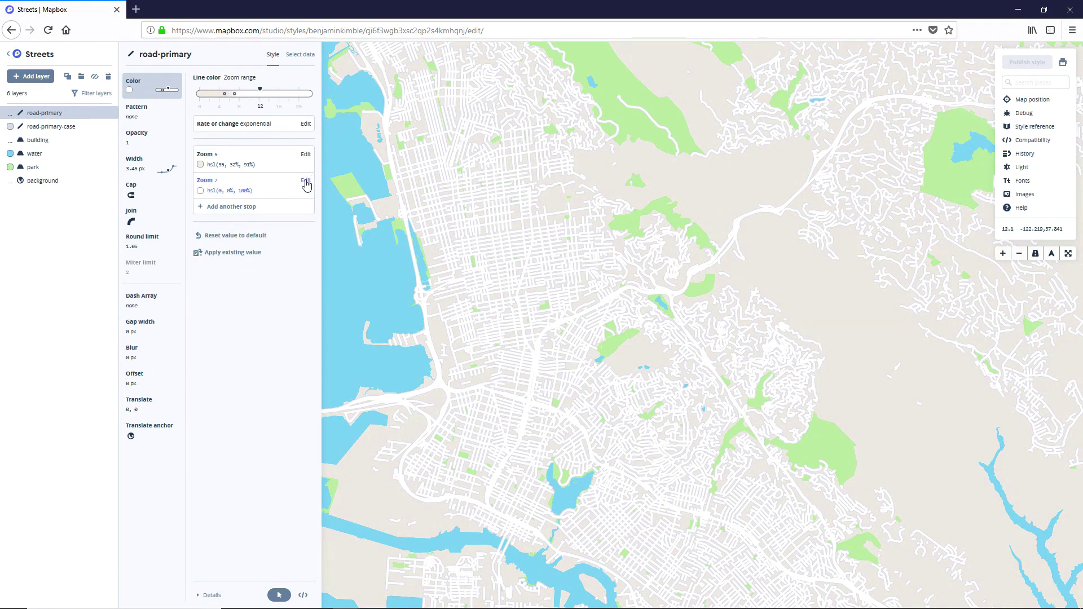
click(306, 181)
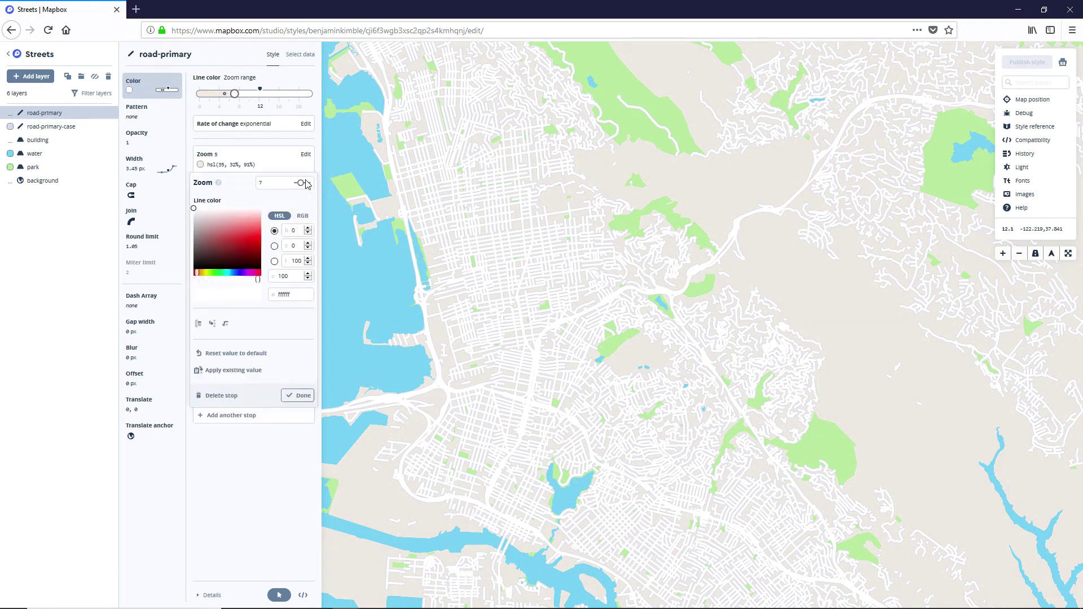
click(220, 396)
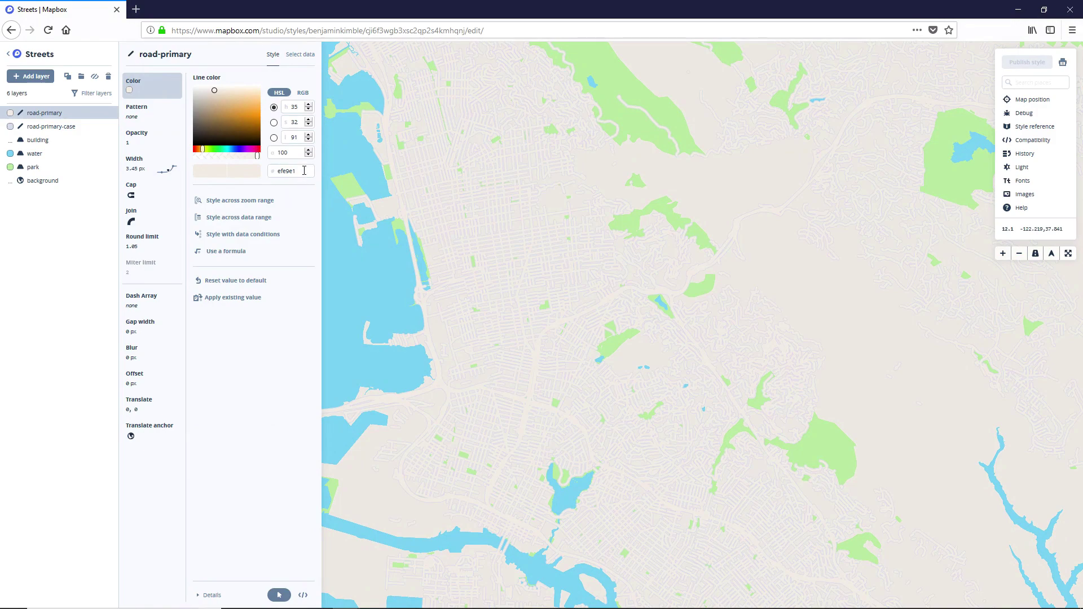
click(75, 127)
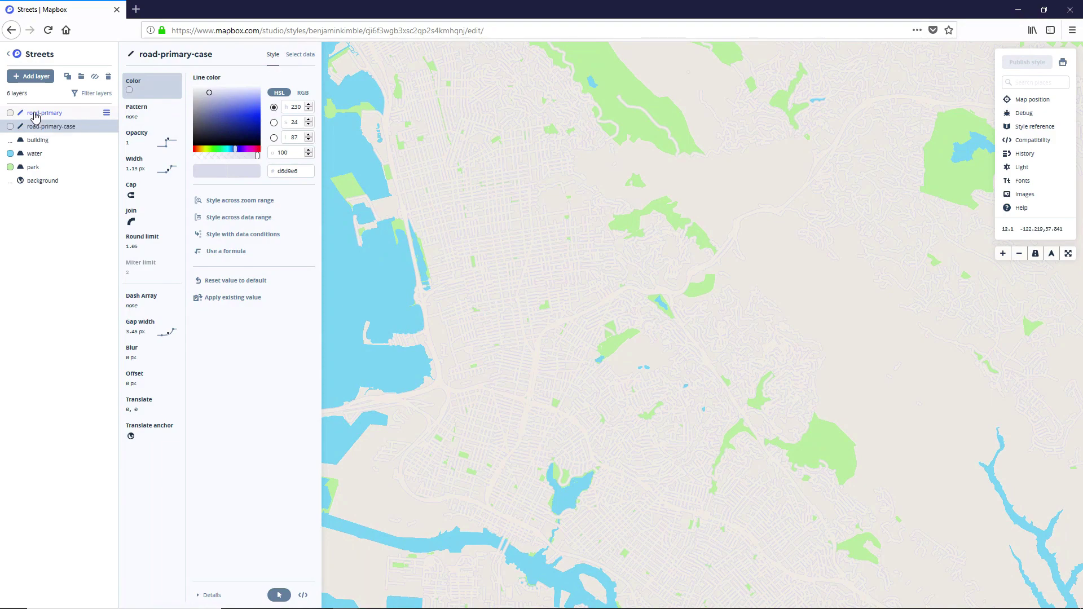
click(35, 114)
Delete the building layer's Zoom 16 fill colour stop for a single fill colour.
click(34, 142)
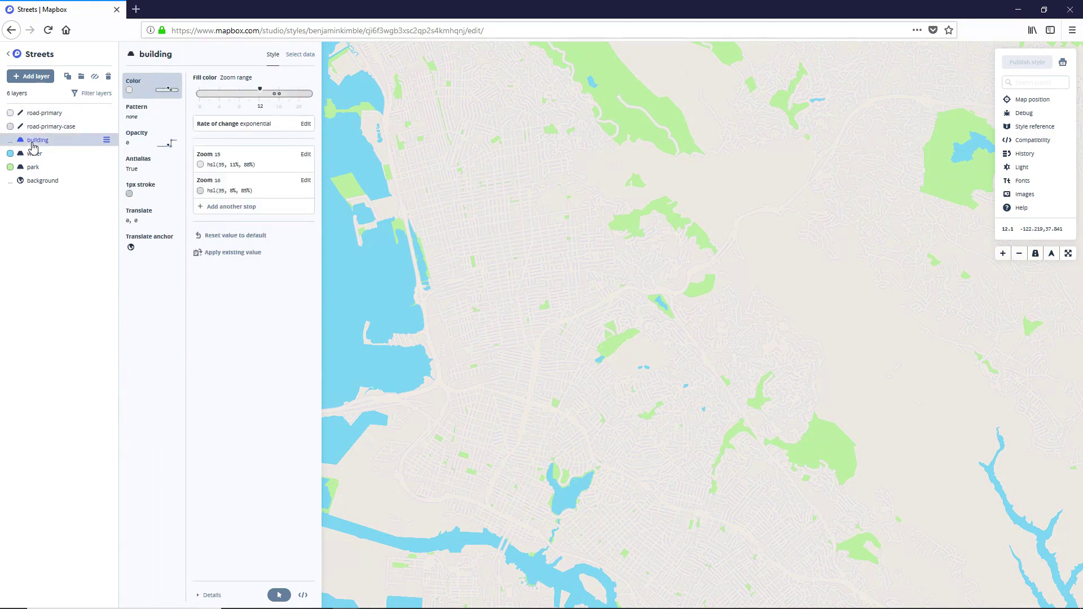
click(305, 181)
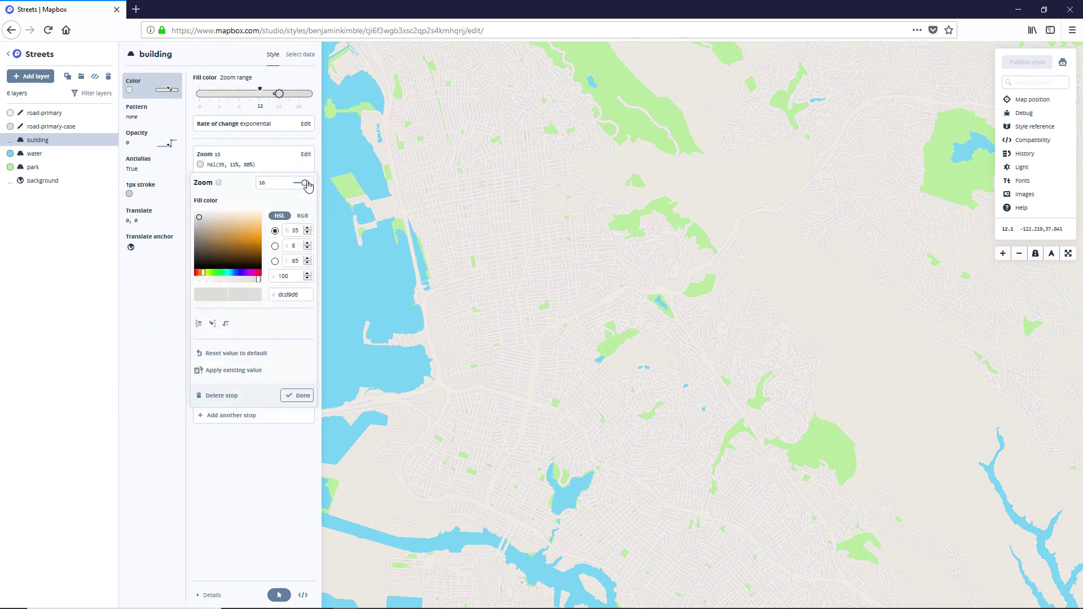
click(214, 396)
Check water and park, then delete the background's Zoom 13 colour stop for a constant efe9e1.
click(34, 153)
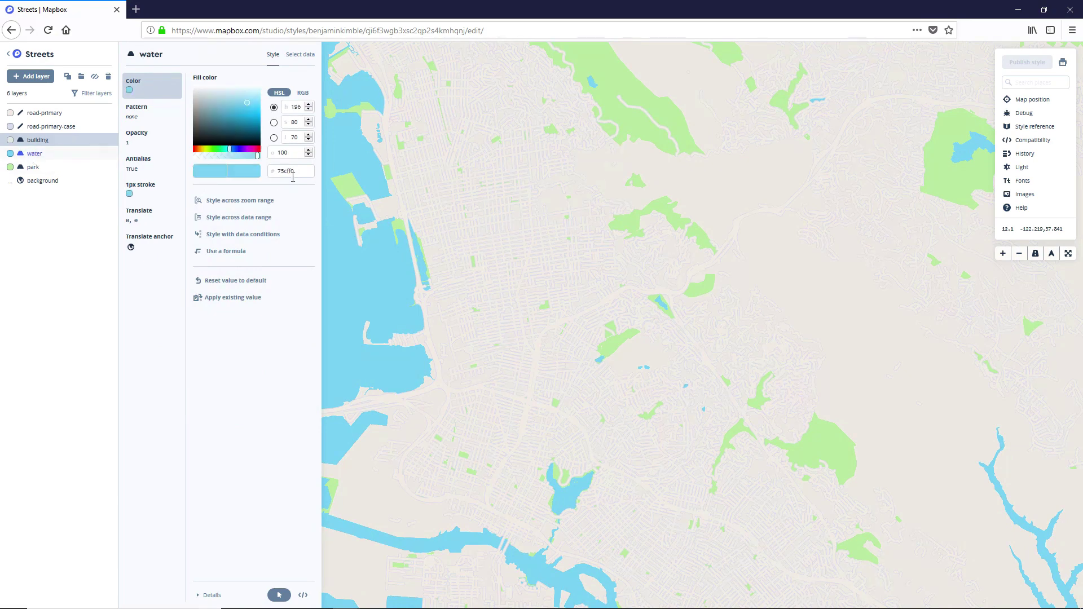
click(41, 171)
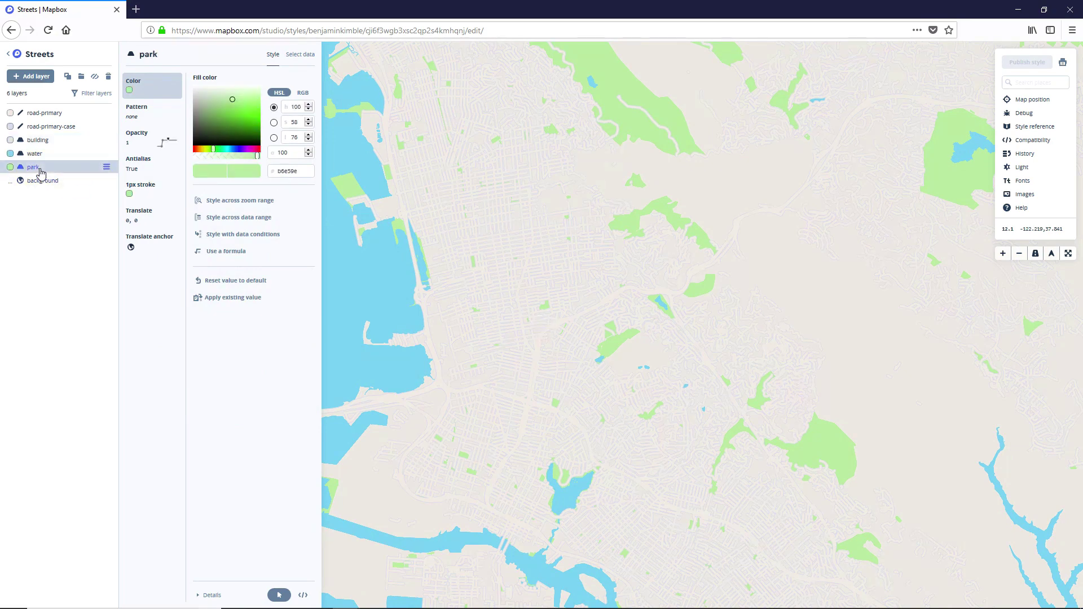
click(37, 184)
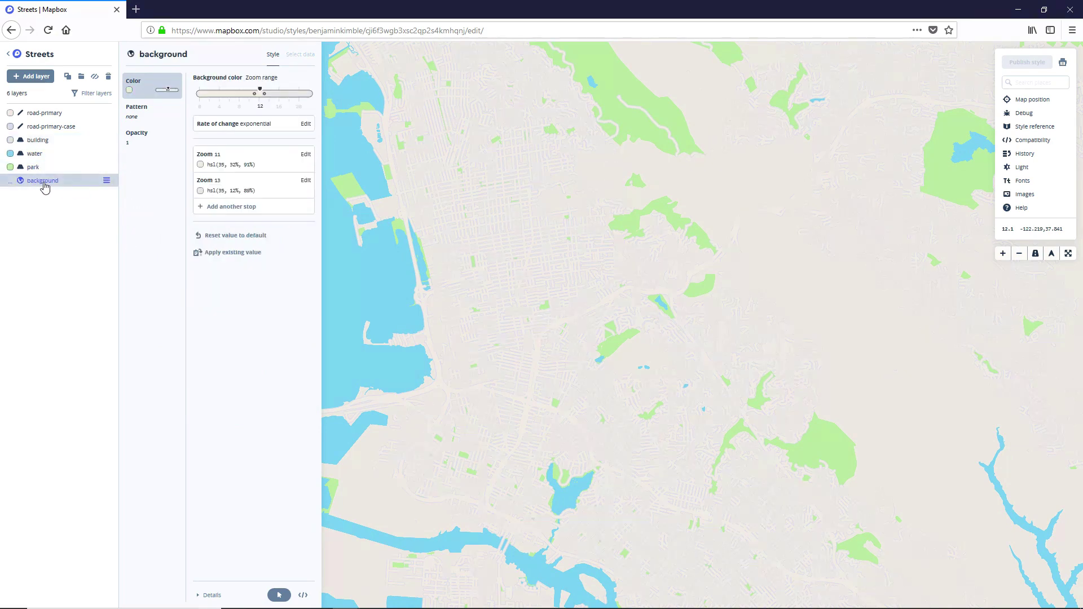
click(303, 180)
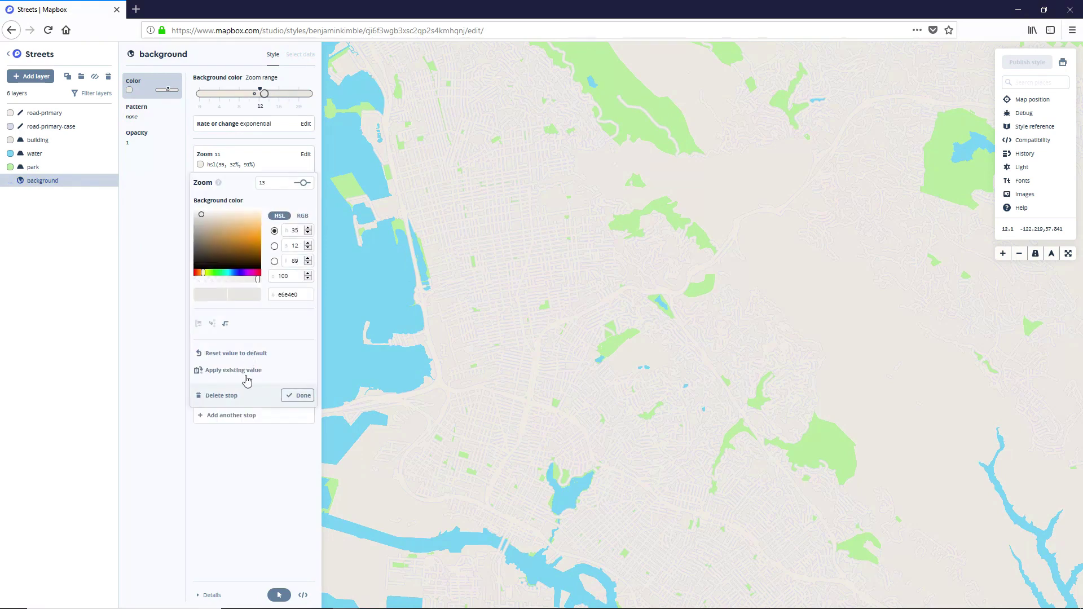
click(232, 397)
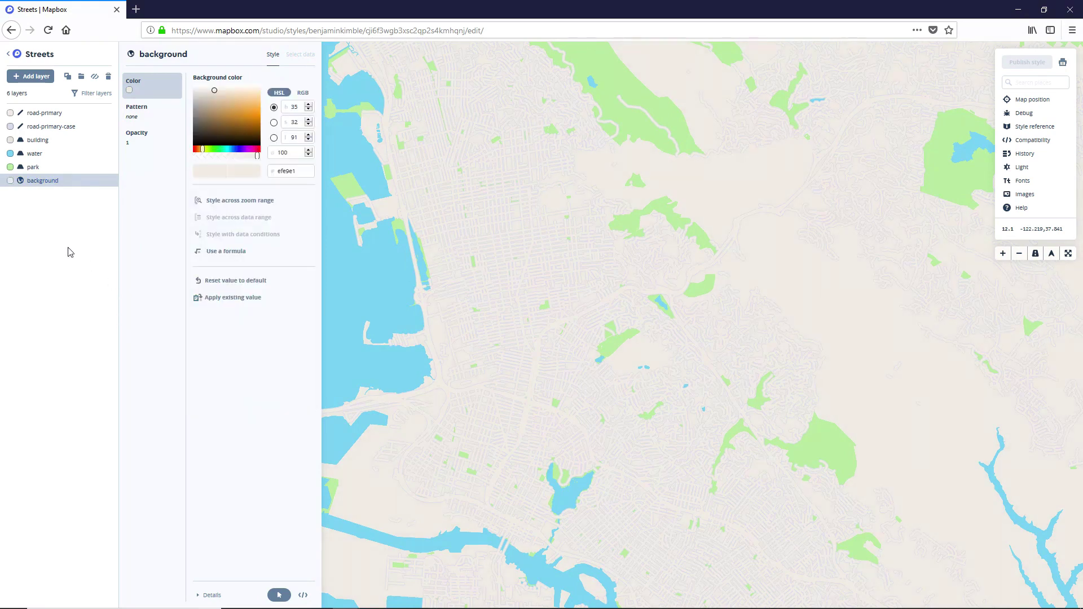
Open road-primary's style and zoom in on the street grid to inspect the roads.
click(42, 113)
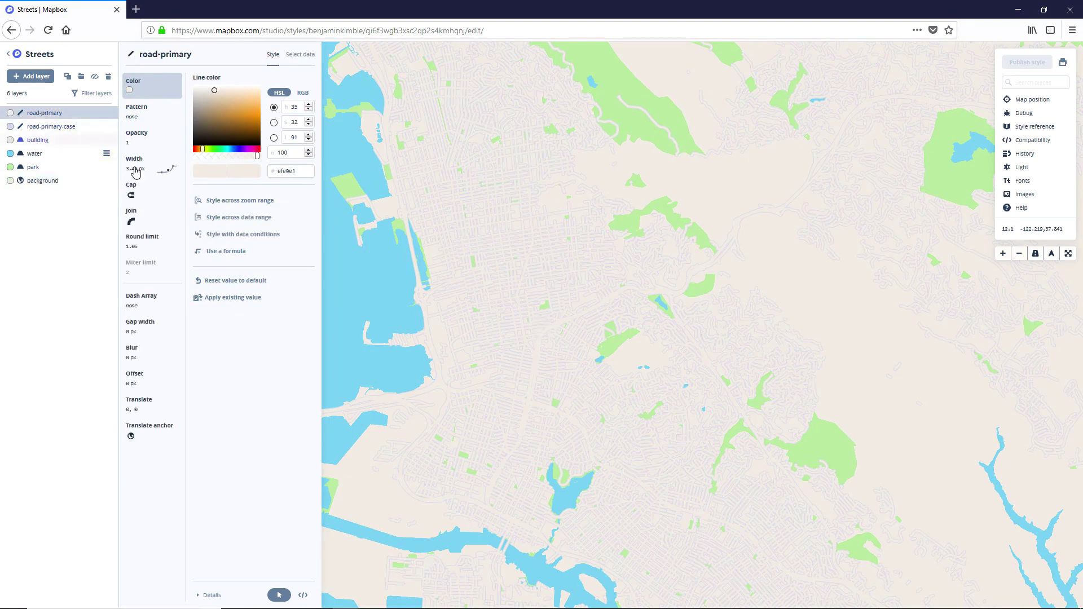
scroll(559, 269, up, 3)
scroll(559, 270, up, 2)
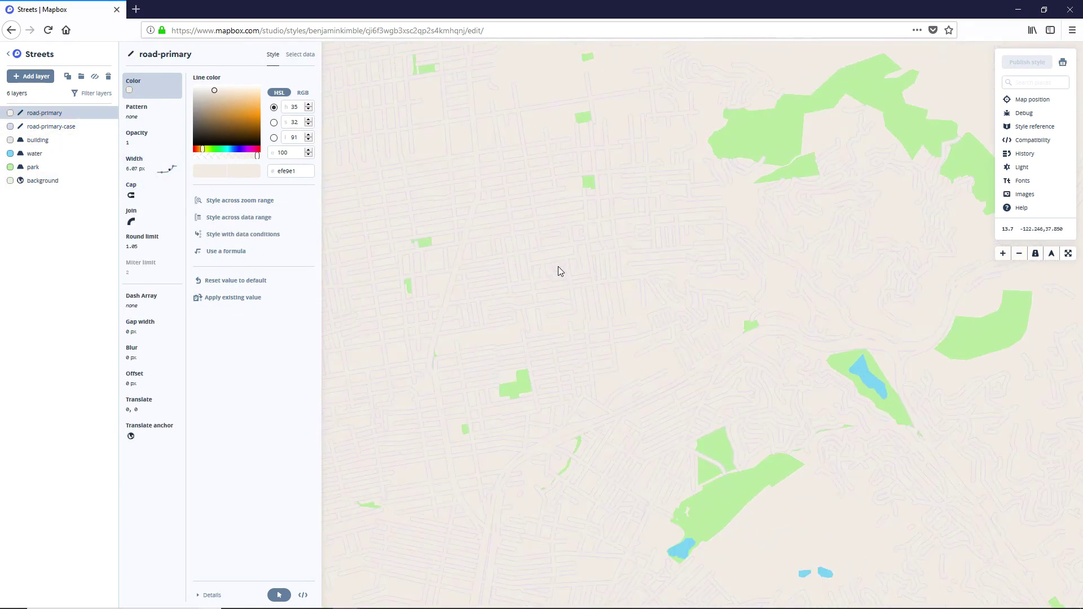
scroll(560, 271, up, 1)
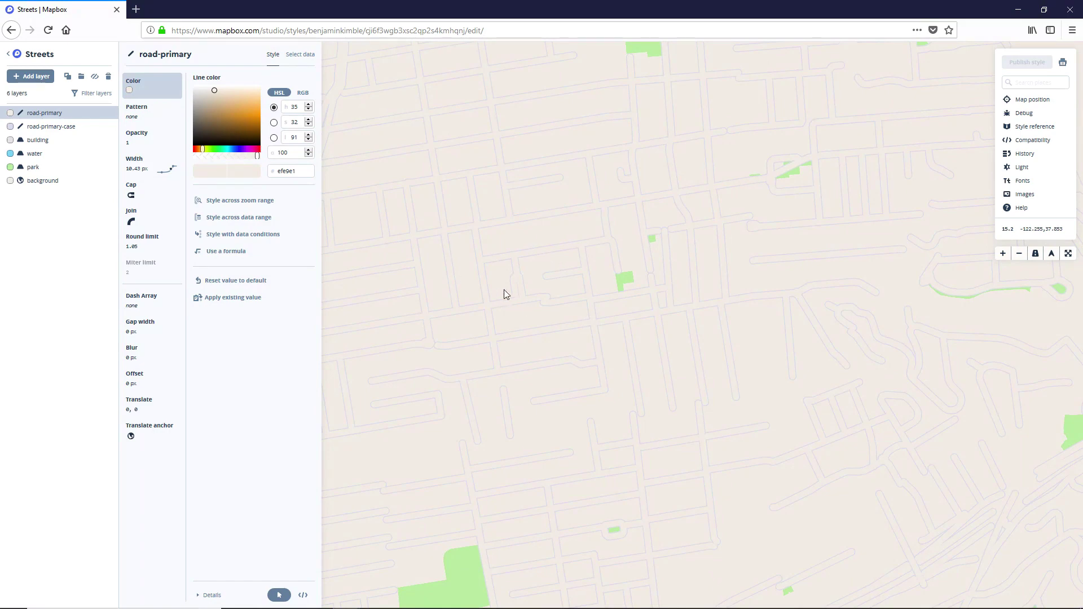
scroll(505, 294, down, 1)
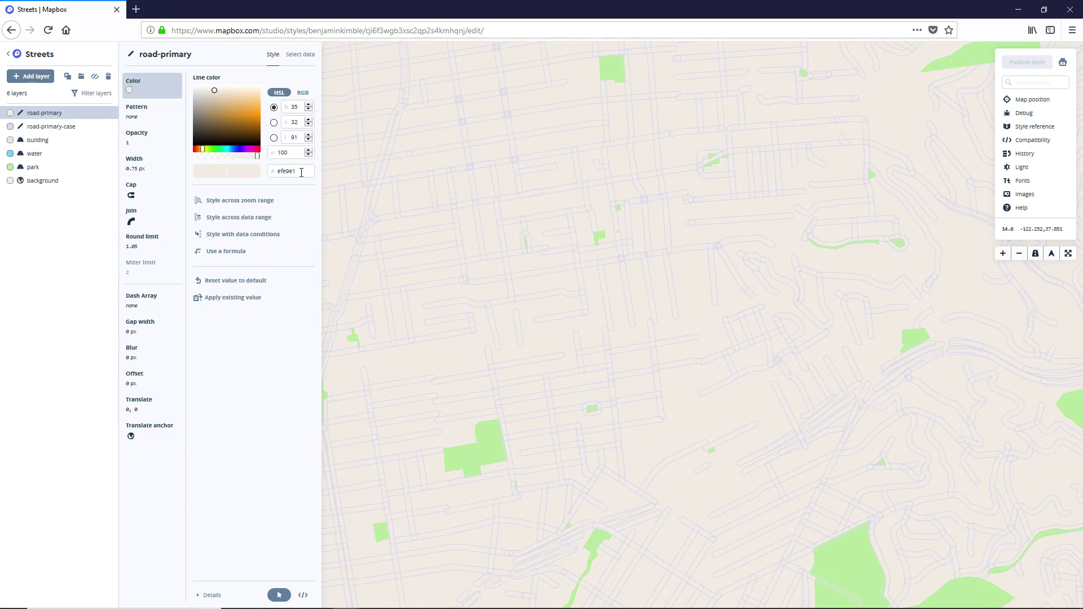
Recolour road-primary lines to b6a7a3 and the road-primary-case casing to f3f5e7.
double_click(301, 173)
text(b)
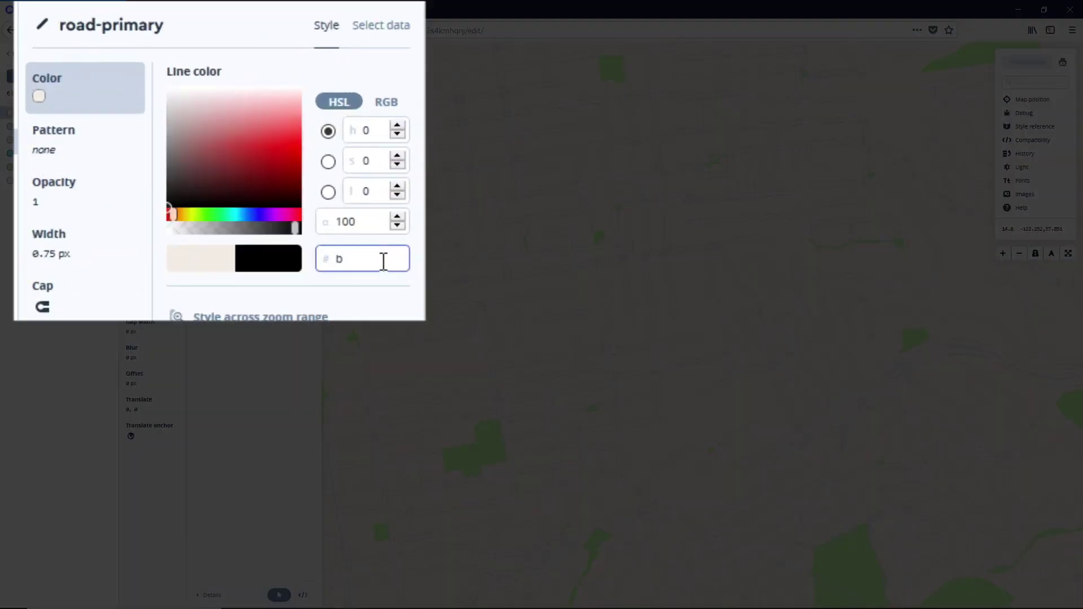
text(6a7)
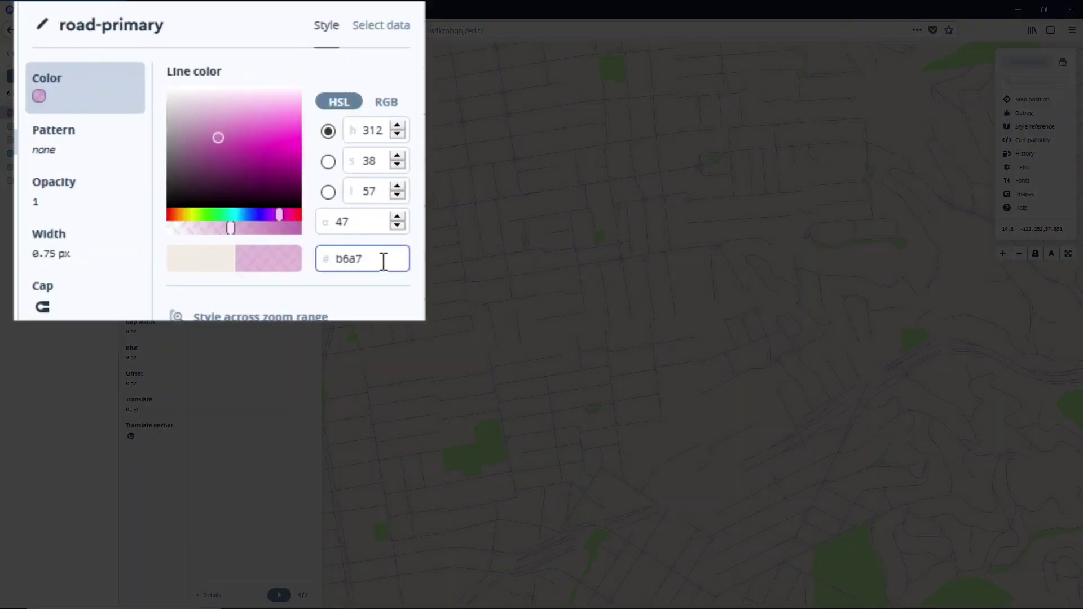
text(a3)
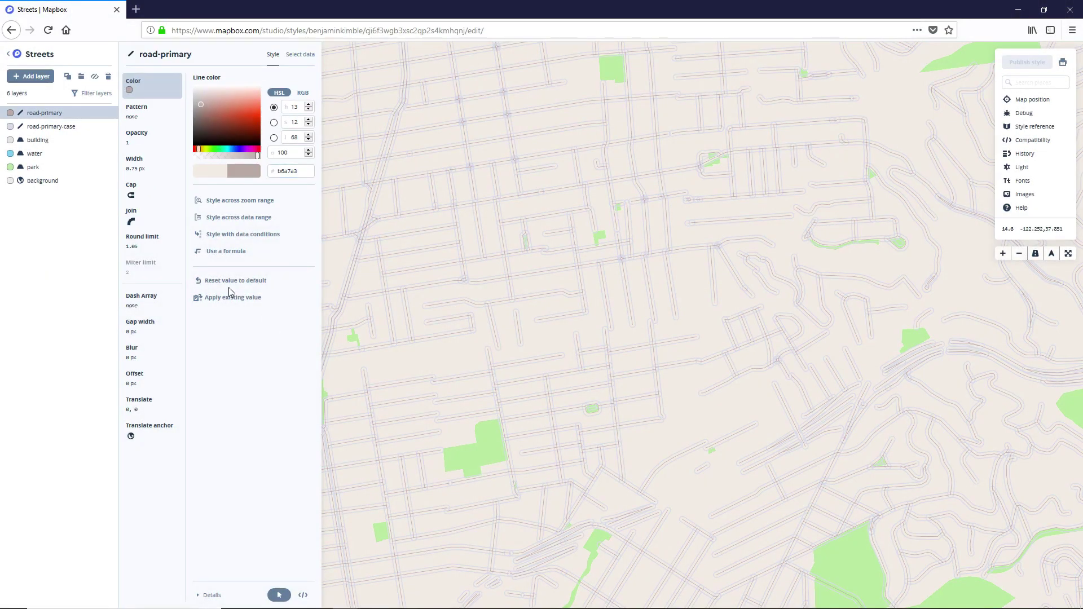
click(62, 128)
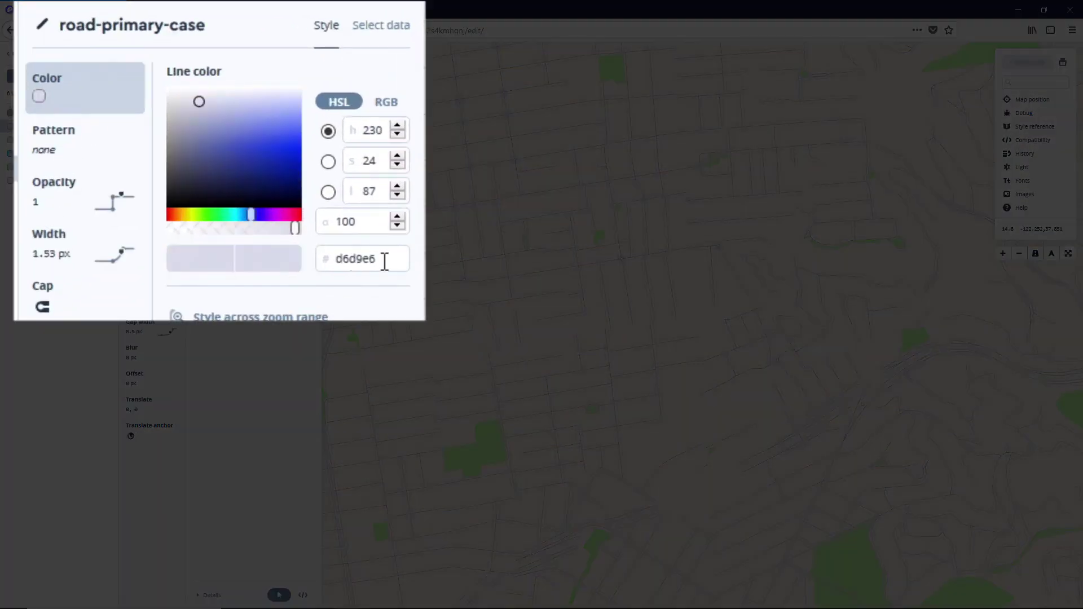
click(301, 173)
drag(384, 261, 276, 254)
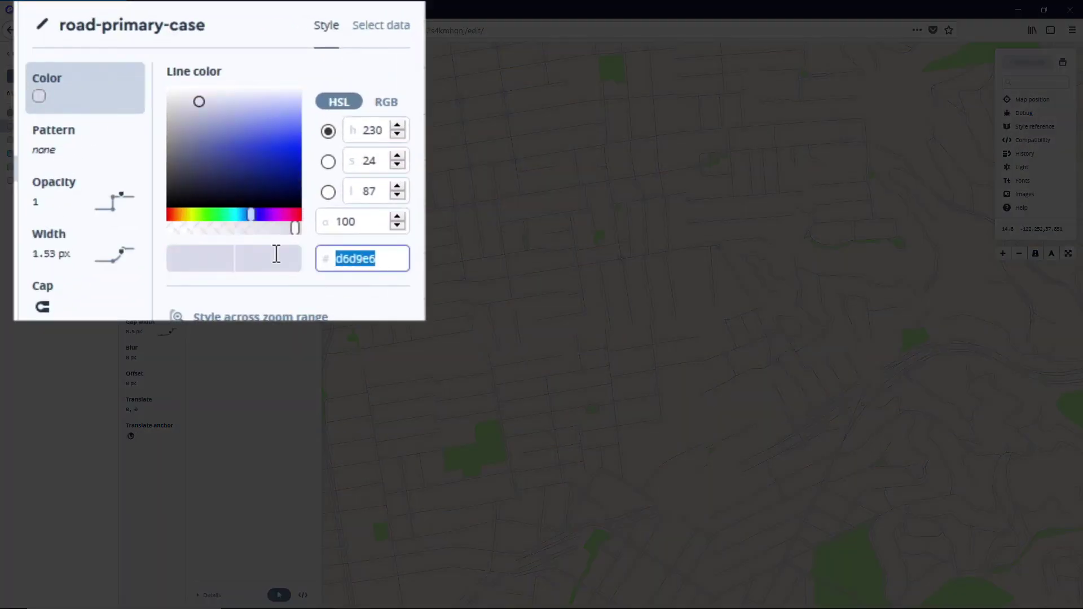
text(f3f)
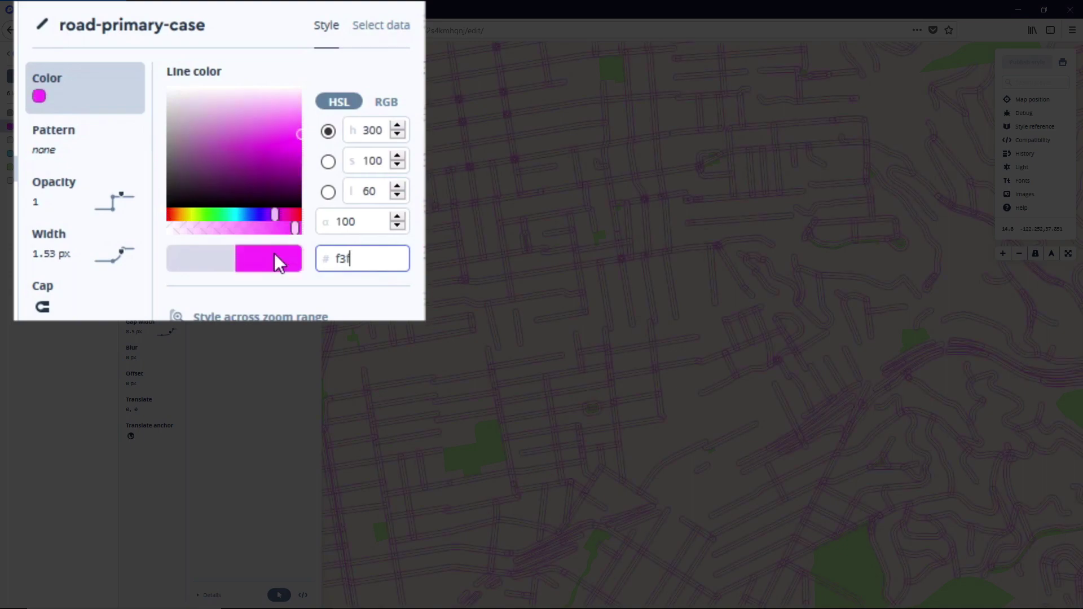
text(5e7)
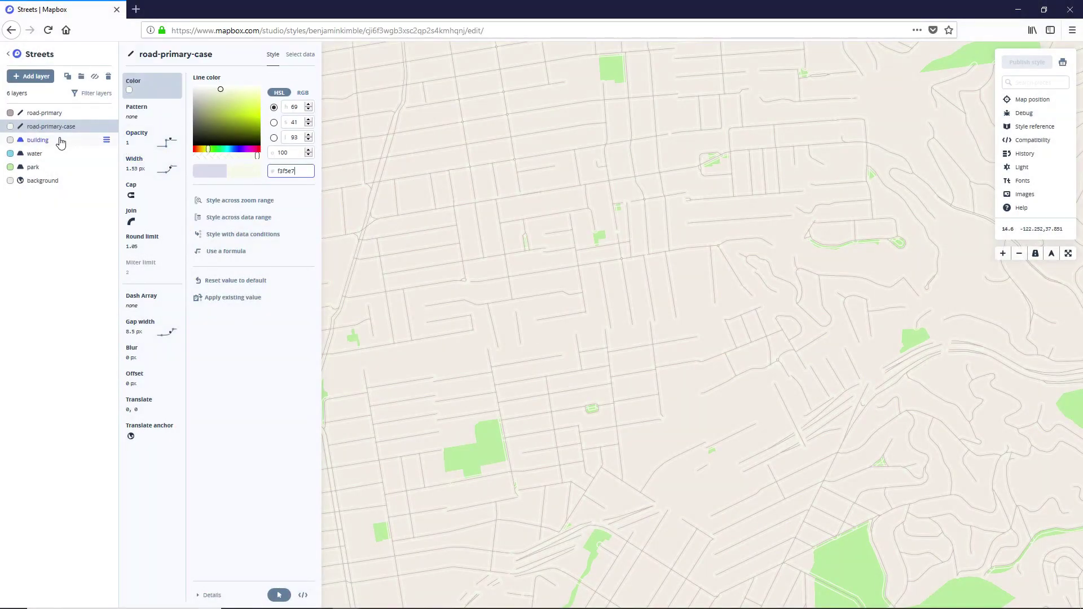
Set the building fill colour to grey-green aec1a8.
click(61, 142)
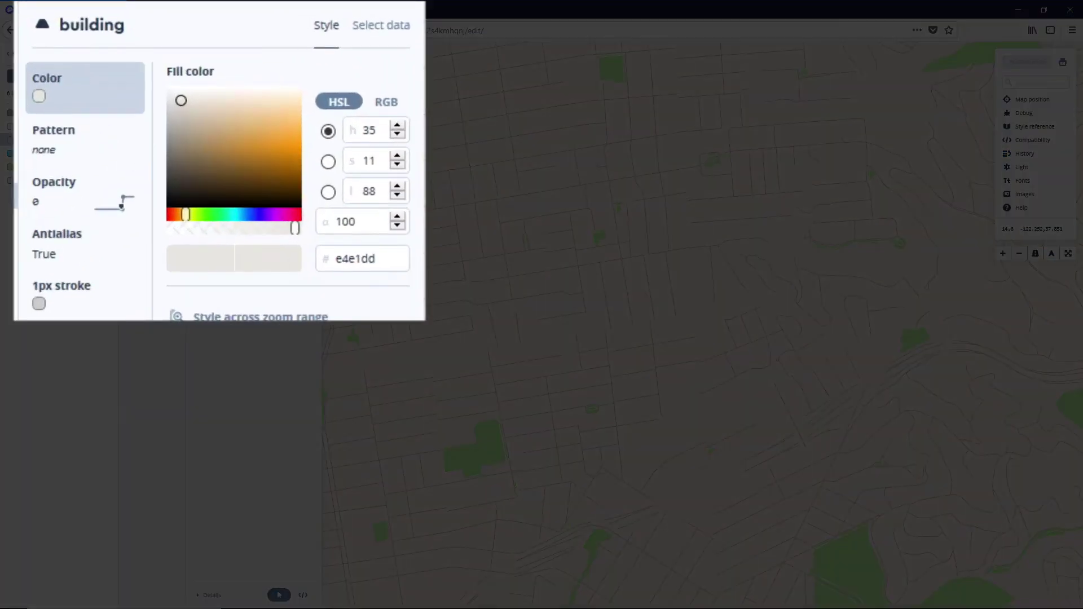
click(348, 257)
double_click(381, 258)
text(a)
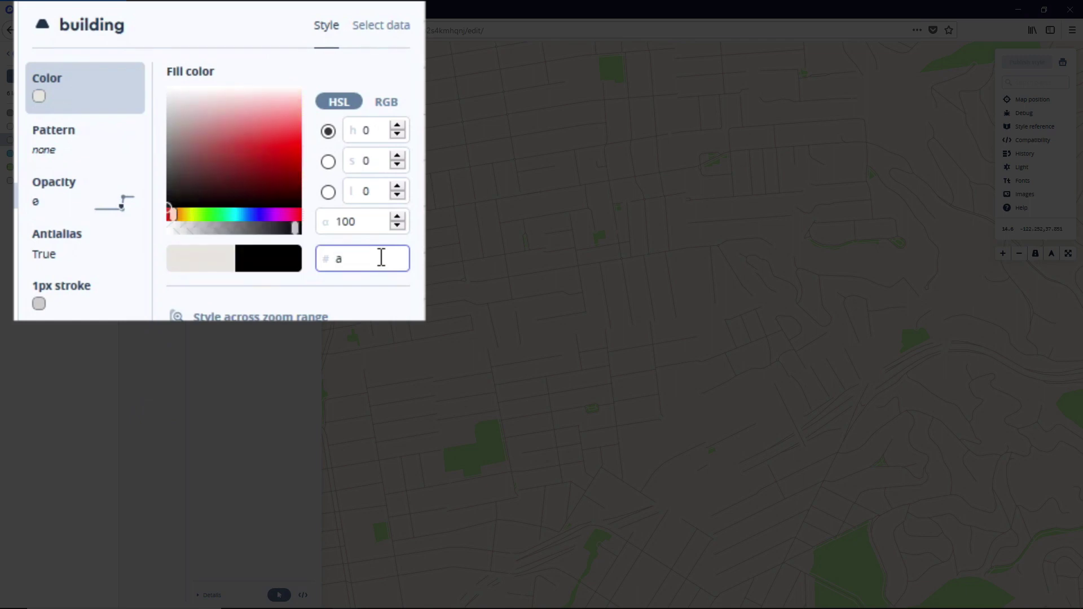
text(ec1)
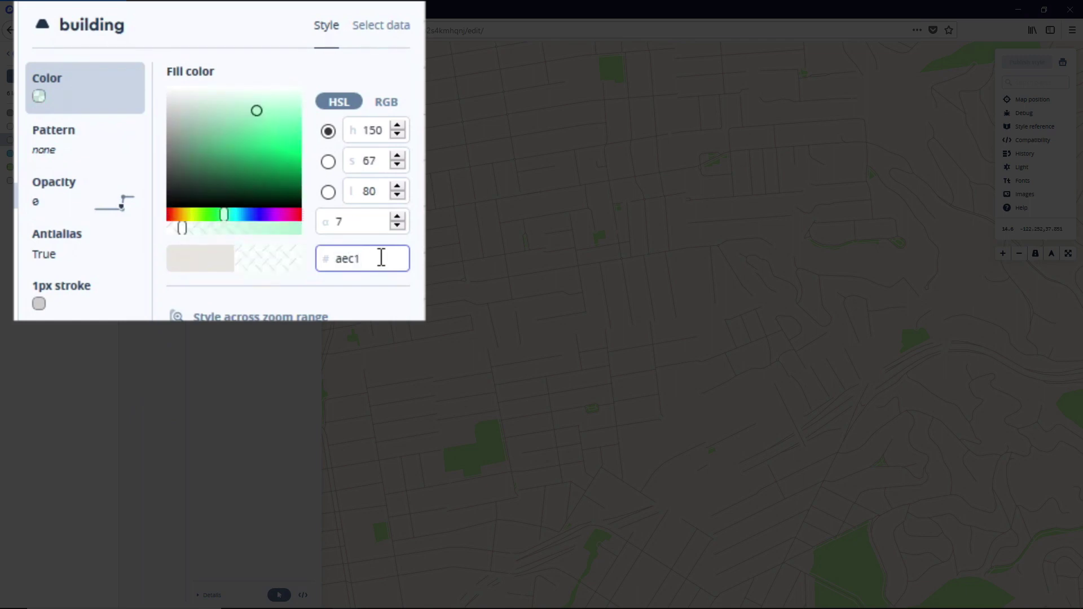
text(a8)
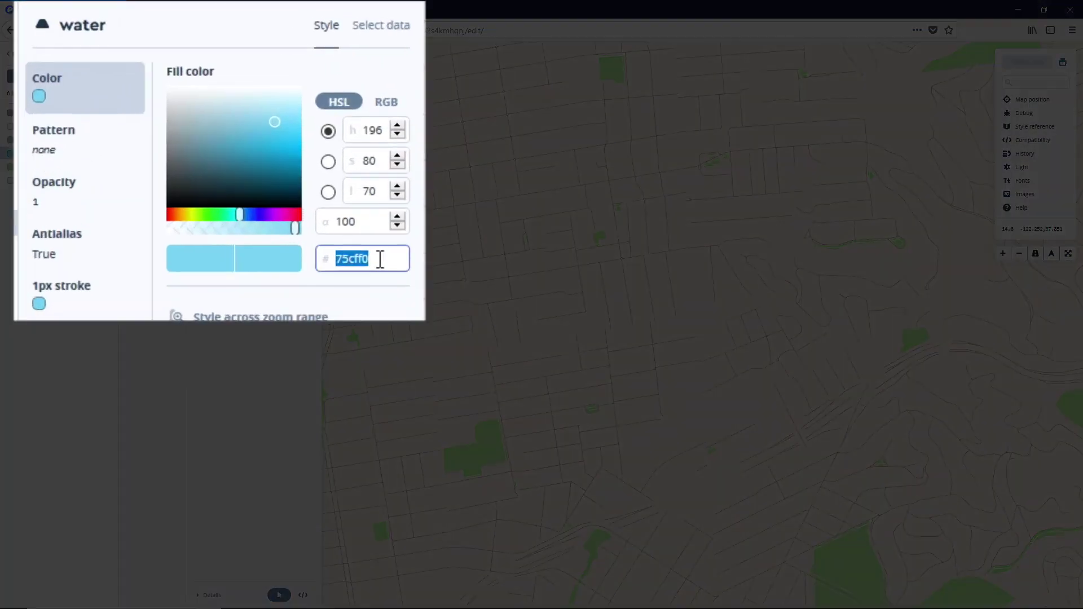
Set the water fill to 65c3e2 and the park fill to a9daba.
text(65c3e2)
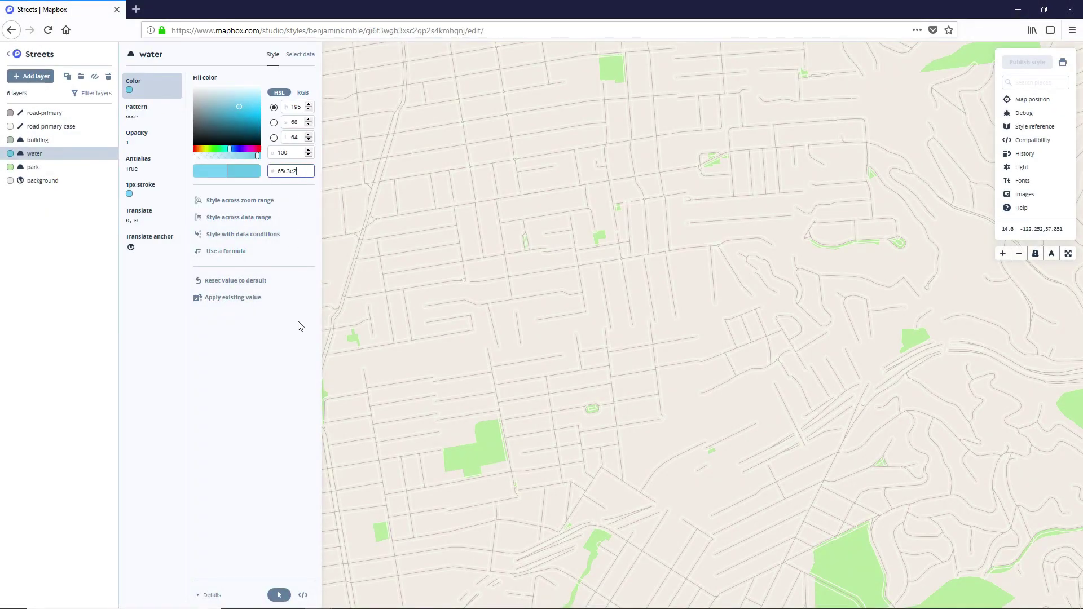
click(34, 168)
click(303, 172)
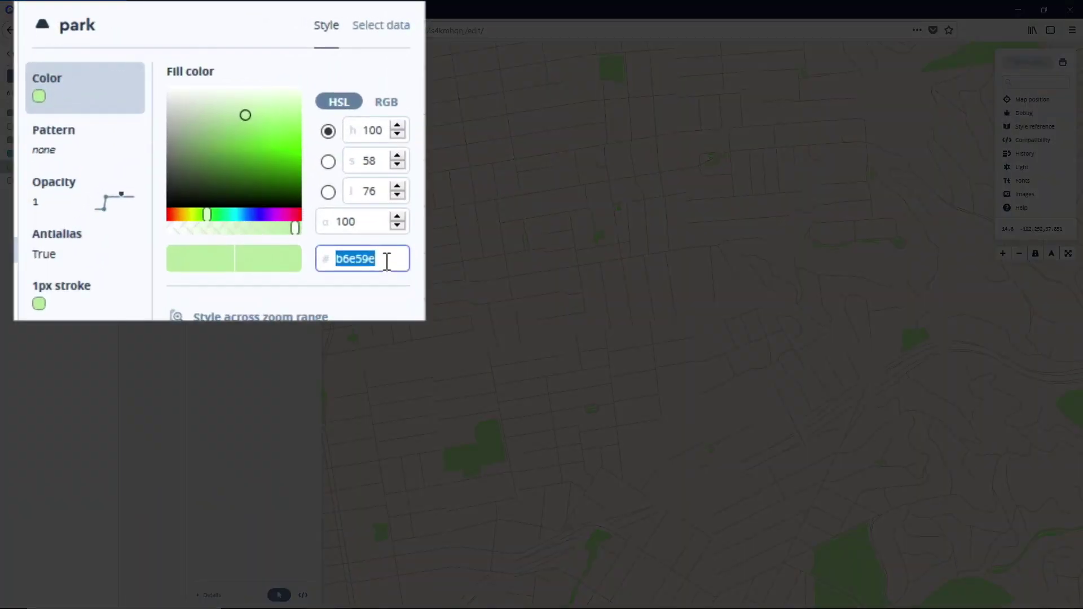
text(a9)
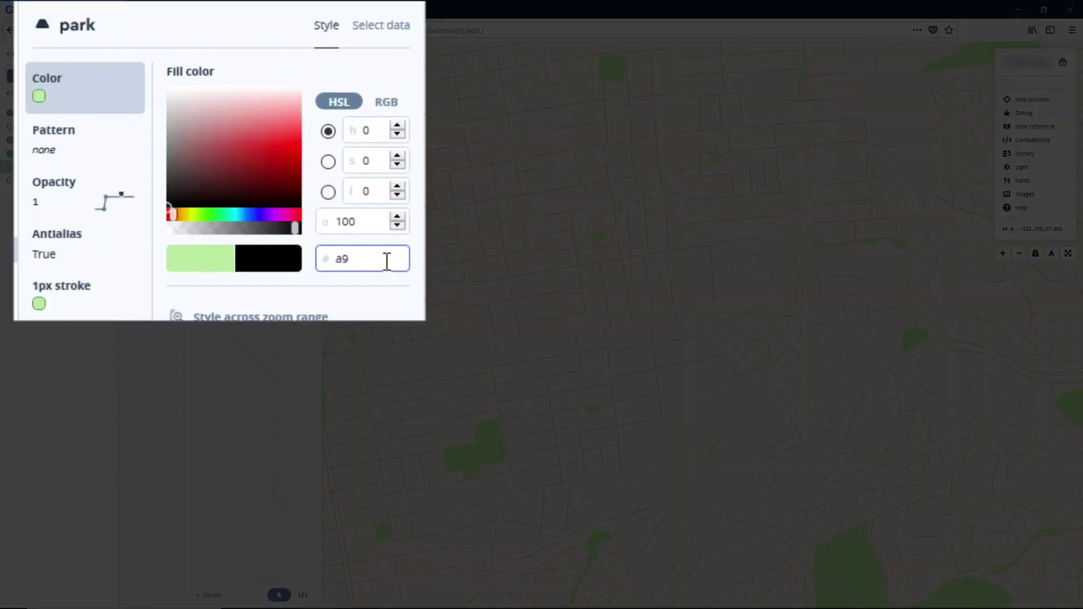
text(daba)
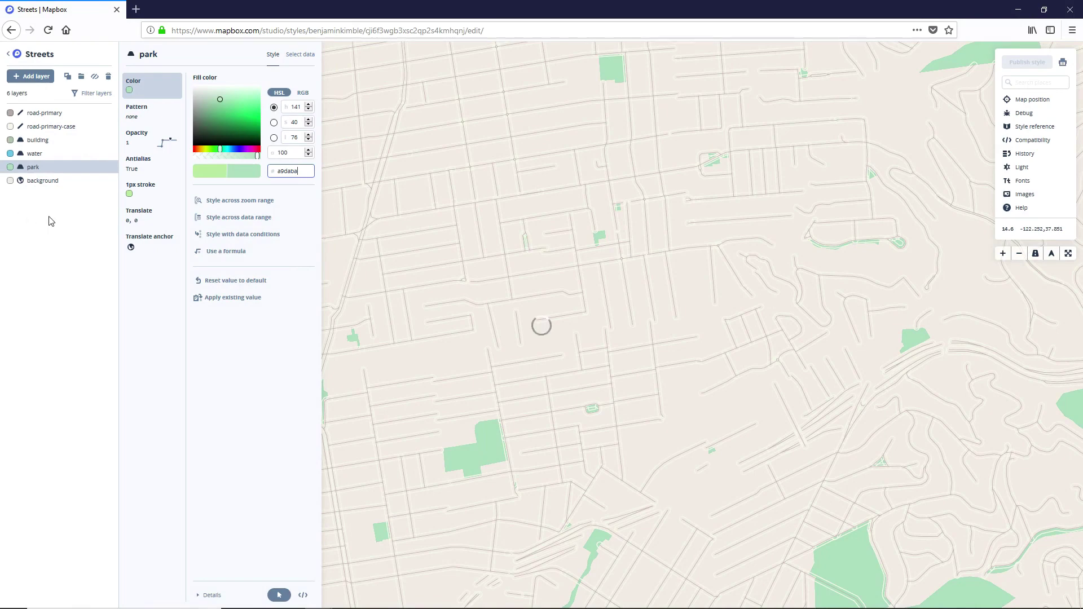
Set the background colour to c4e8c7, then zoom and pan the map to check it.
click(24, 182)
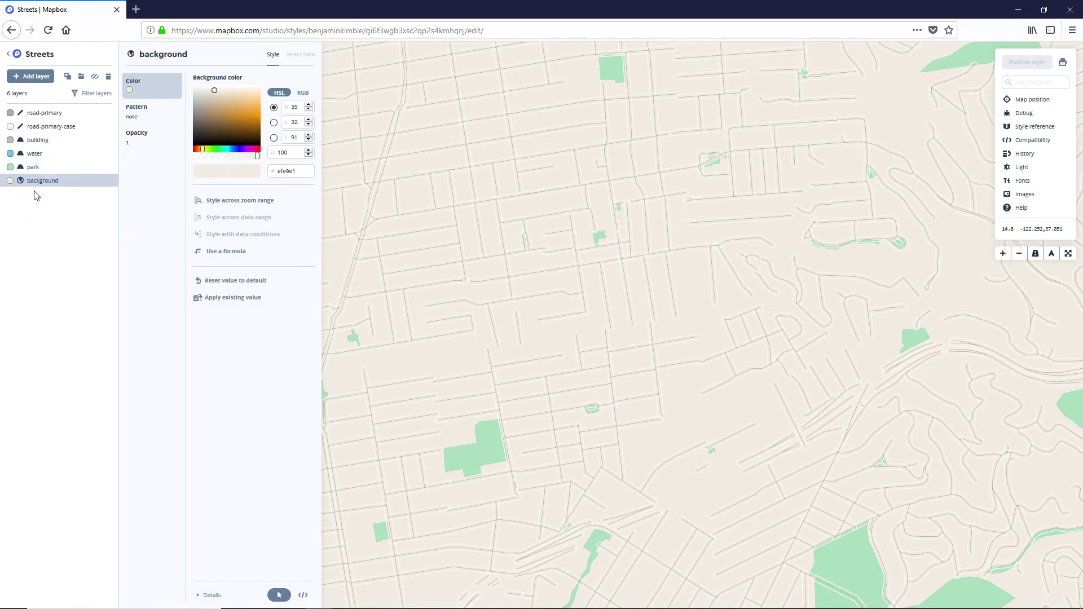
double_click(295, 171)
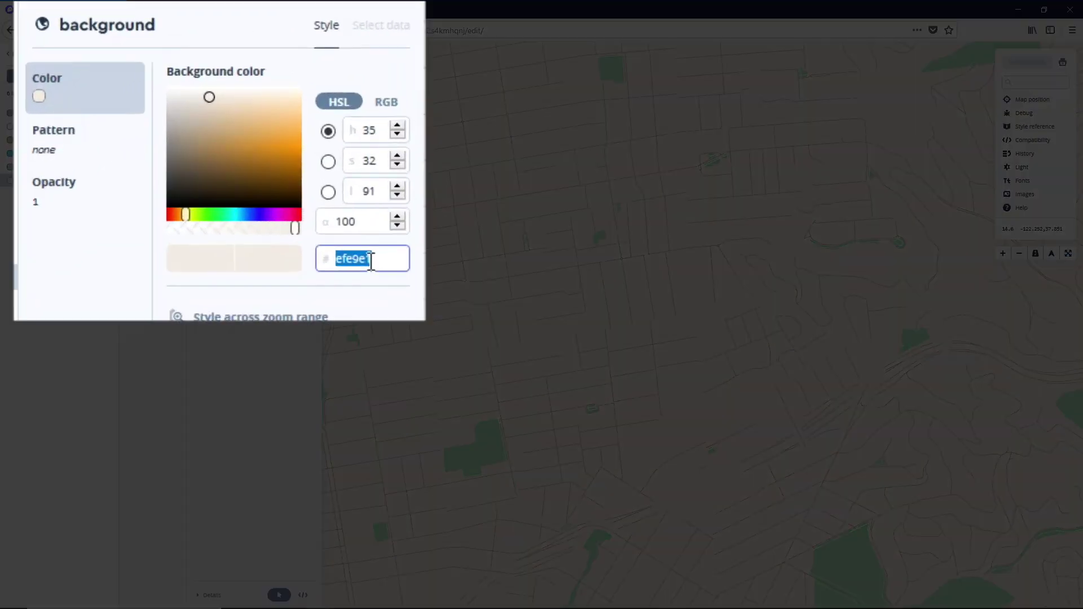
text(c4)
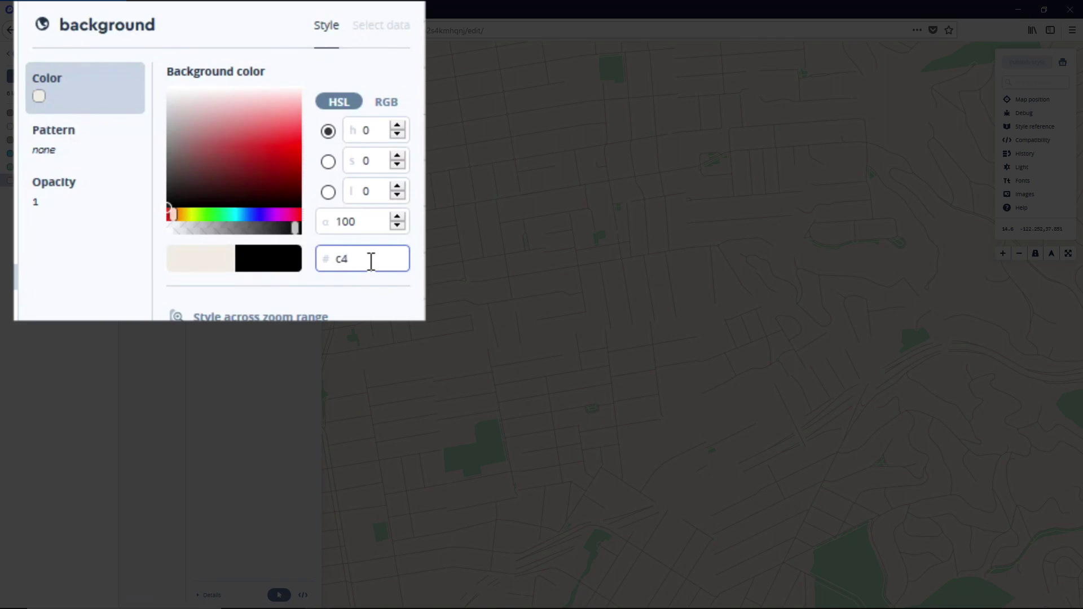
text(e8c7)
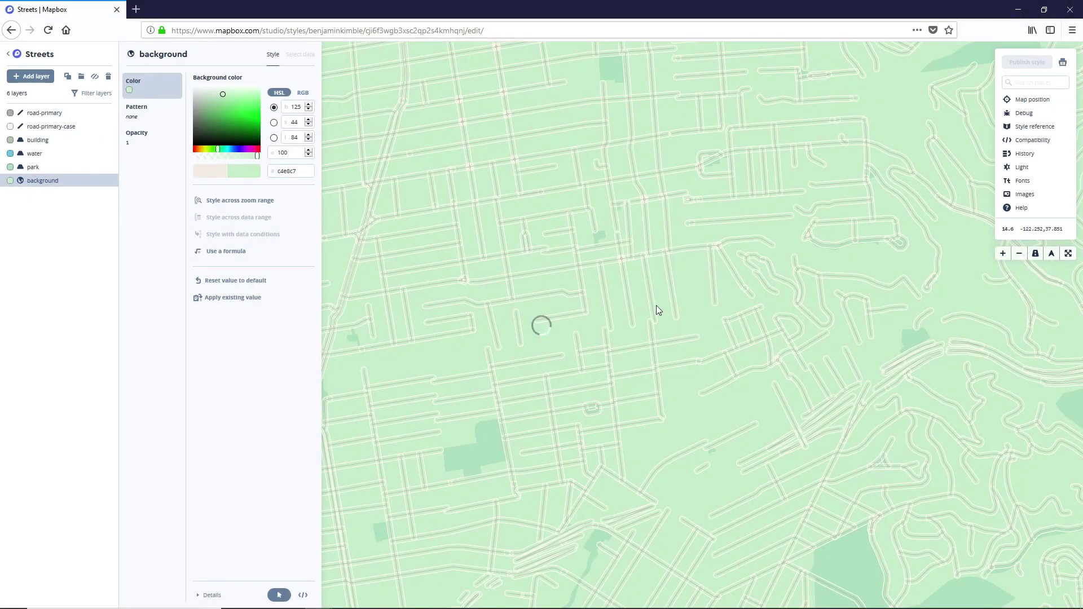
scroll(638, 288, up, 5)
scroll(637, 288, up, 6)
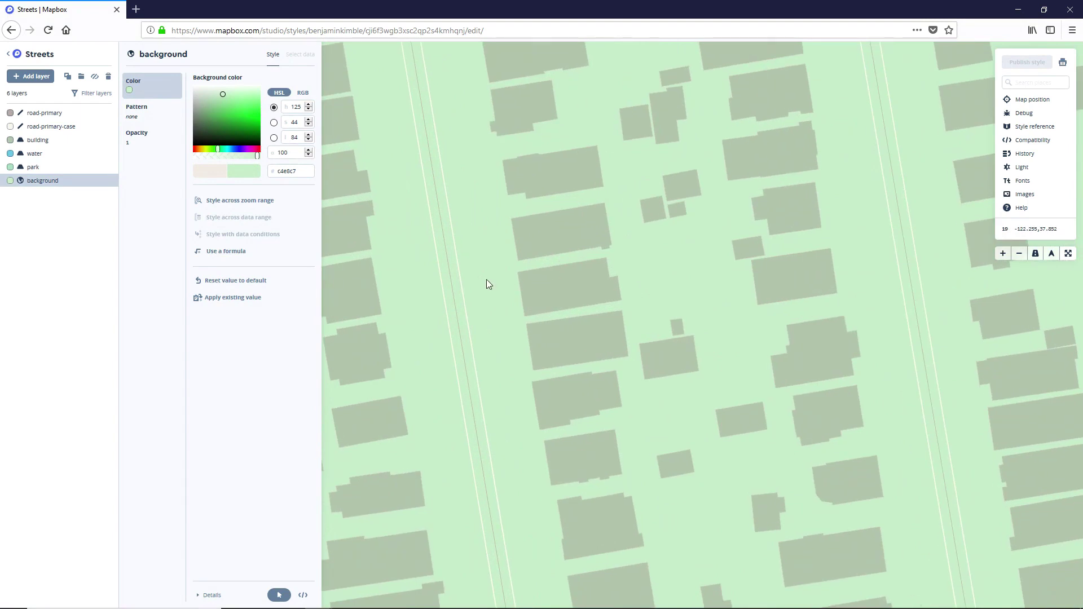
drag(500, 267, 646, 359)
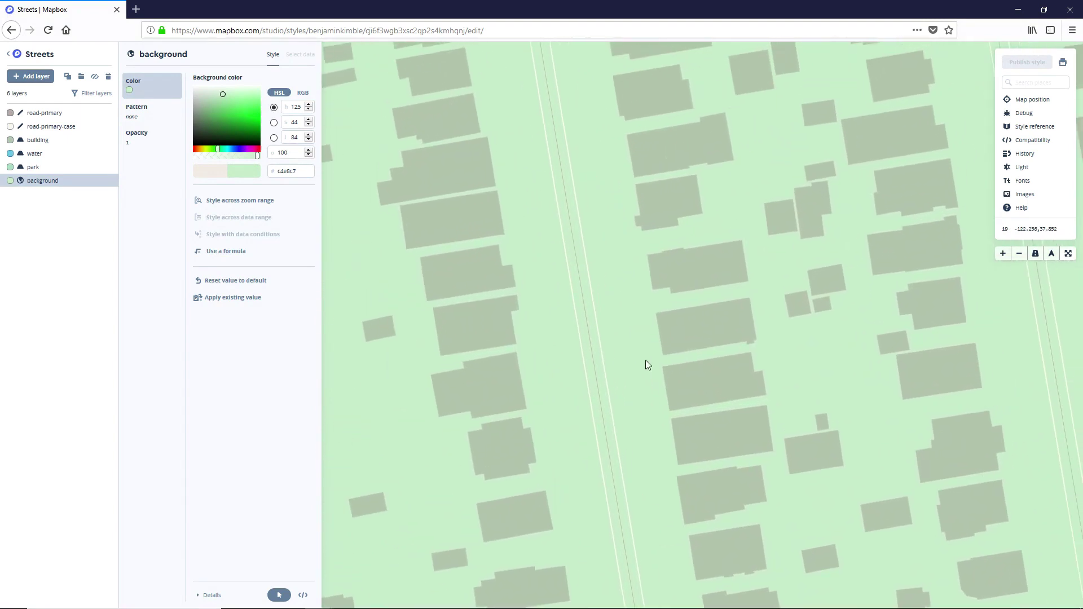
Set the building fill opacity to 50.
click(32, 143)
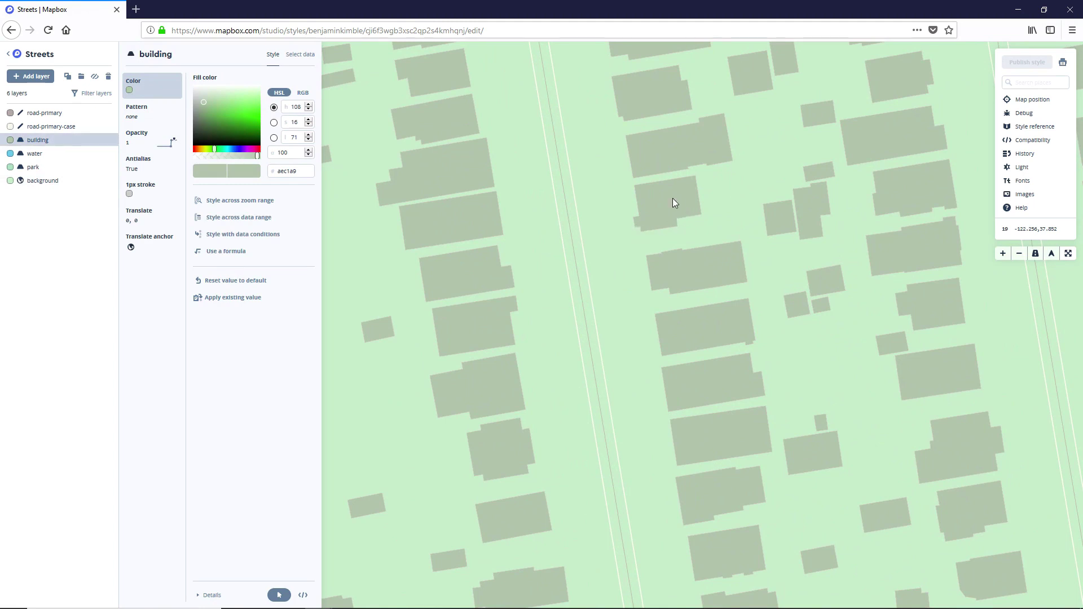
click(294, 152)
double_click(276, 152)
text(50)
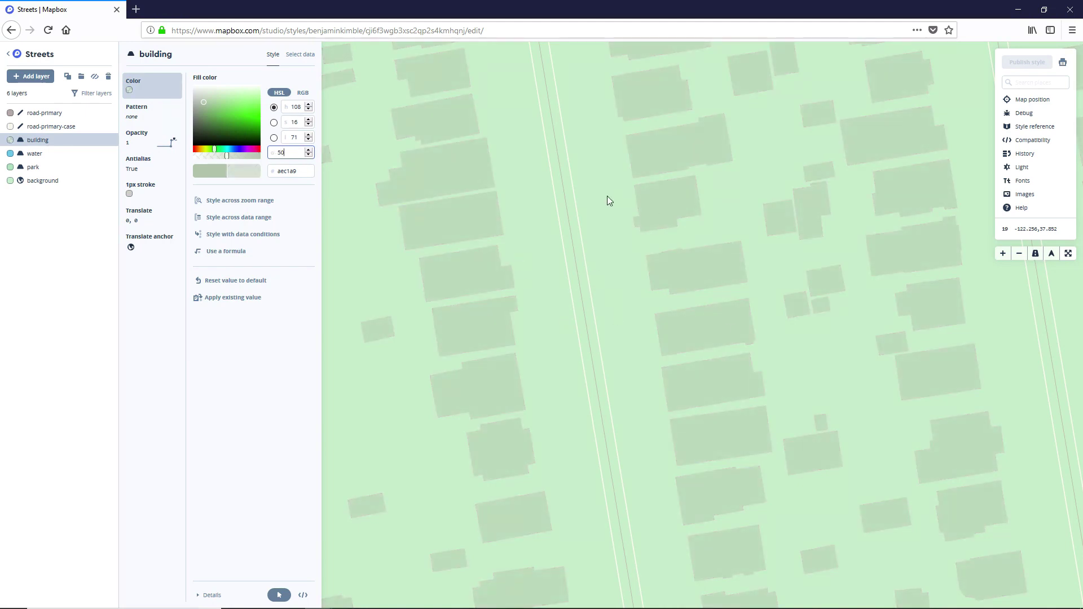
Copy the building fill hex aec1a9 into the building stroke colour.
click(148, 196)
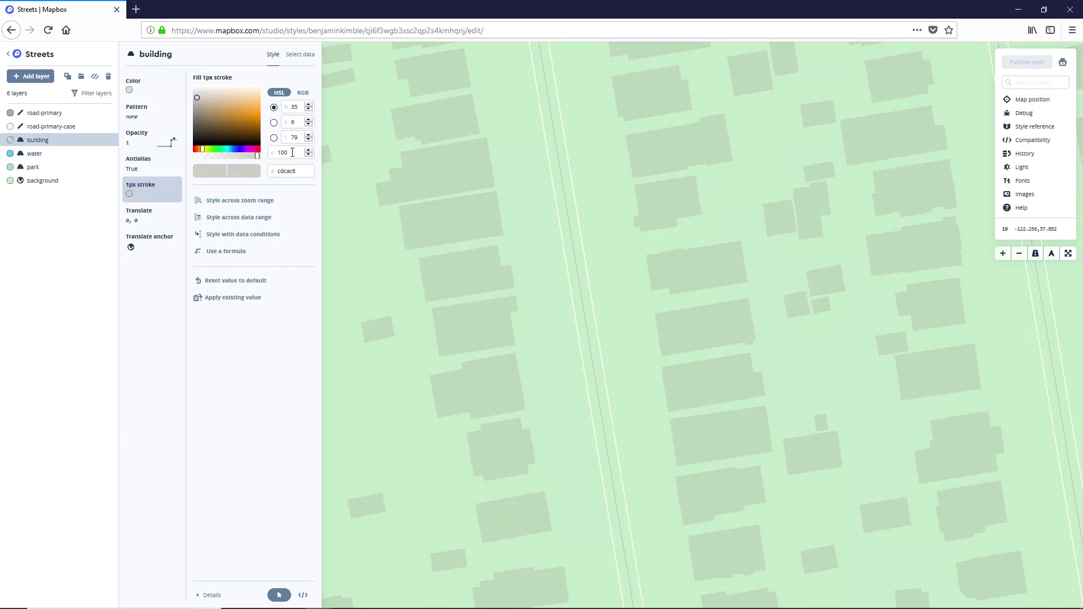
click(139, 94)
click(301, 172)
drag(301, 173, 281, 172)
key(ctrl+c)
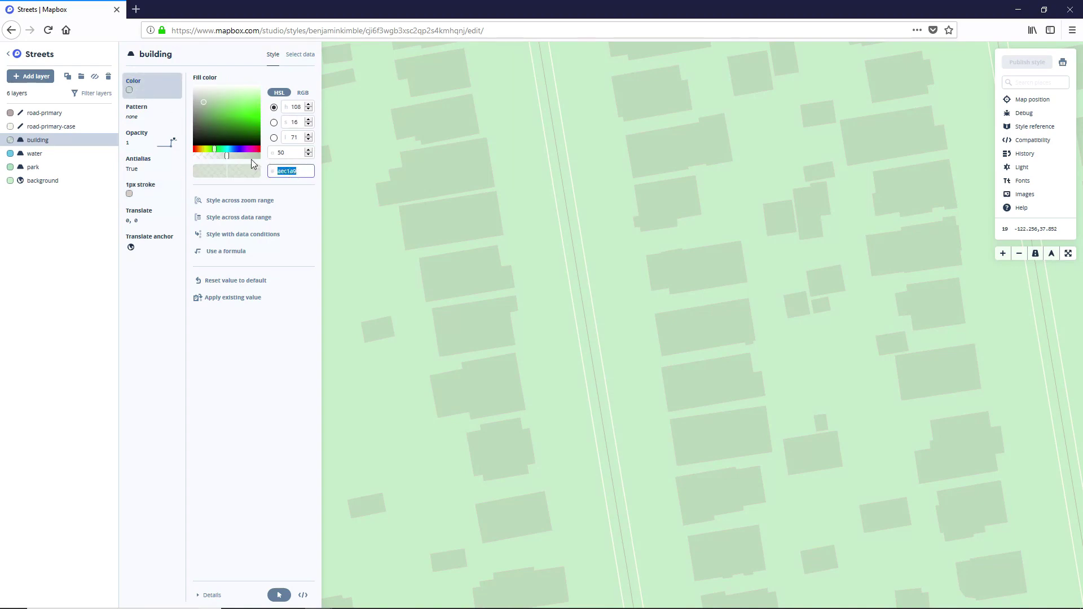
click(133, 193)
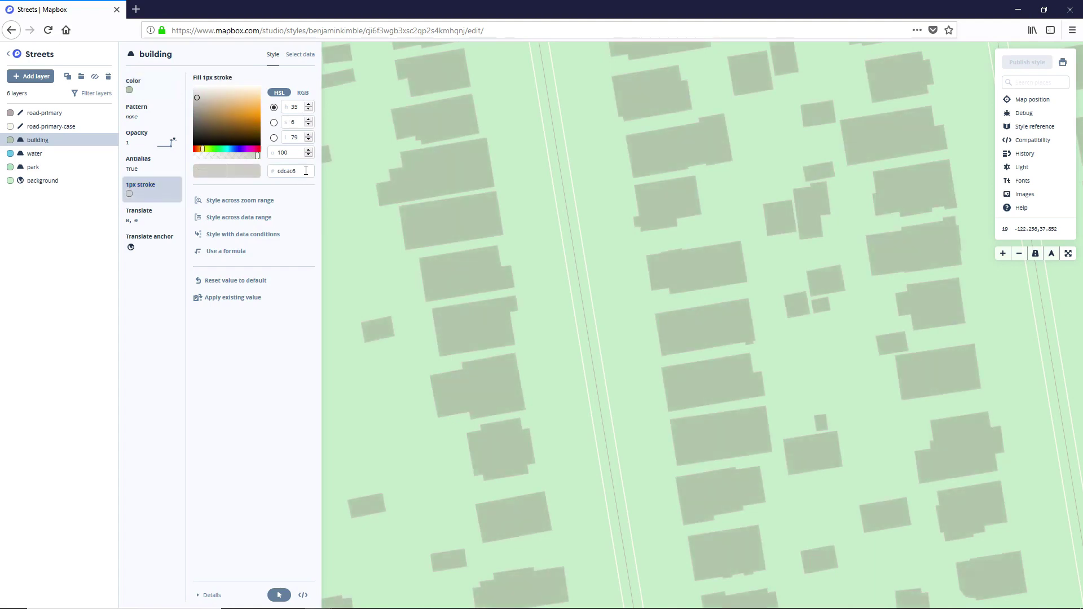
double_click(306, 171)
key(ctrl+v)
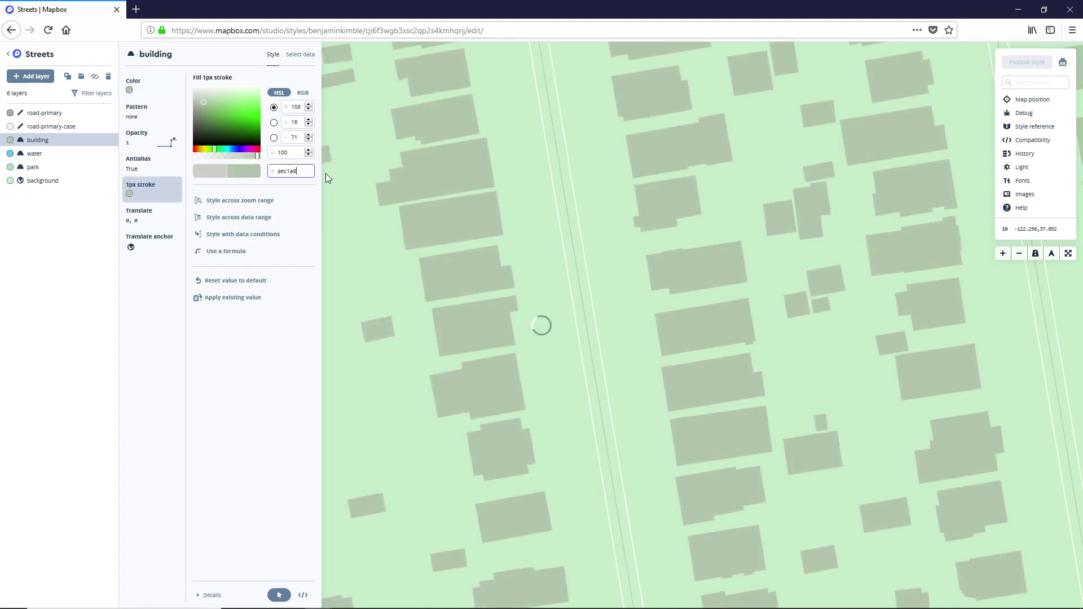
click(293, 357)
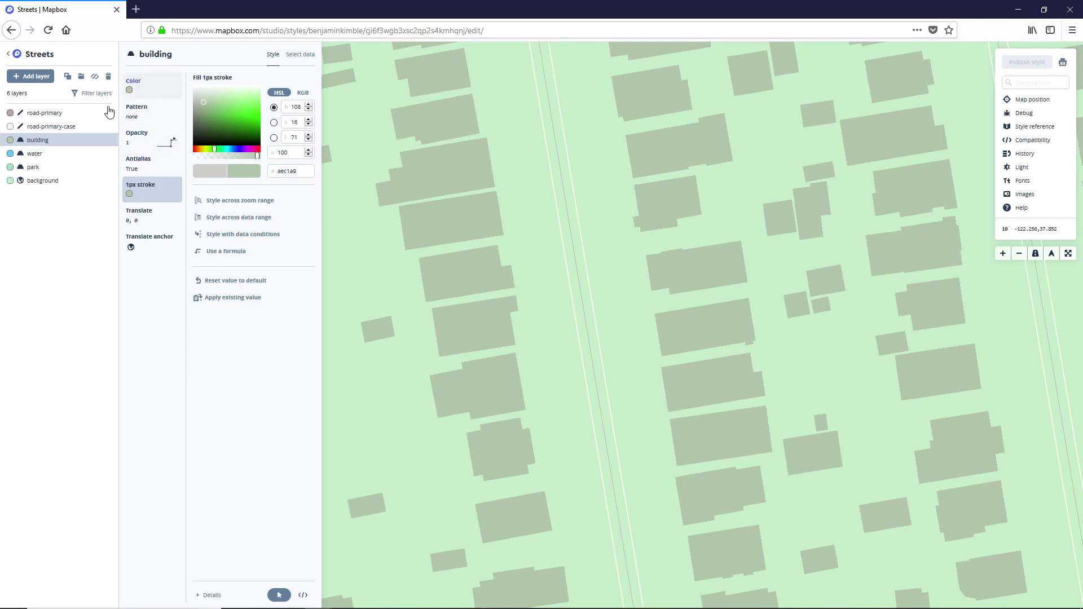
Set road-primary's line width to 60 px, check the map, then reduce it to 30 px.
click(68, 114)
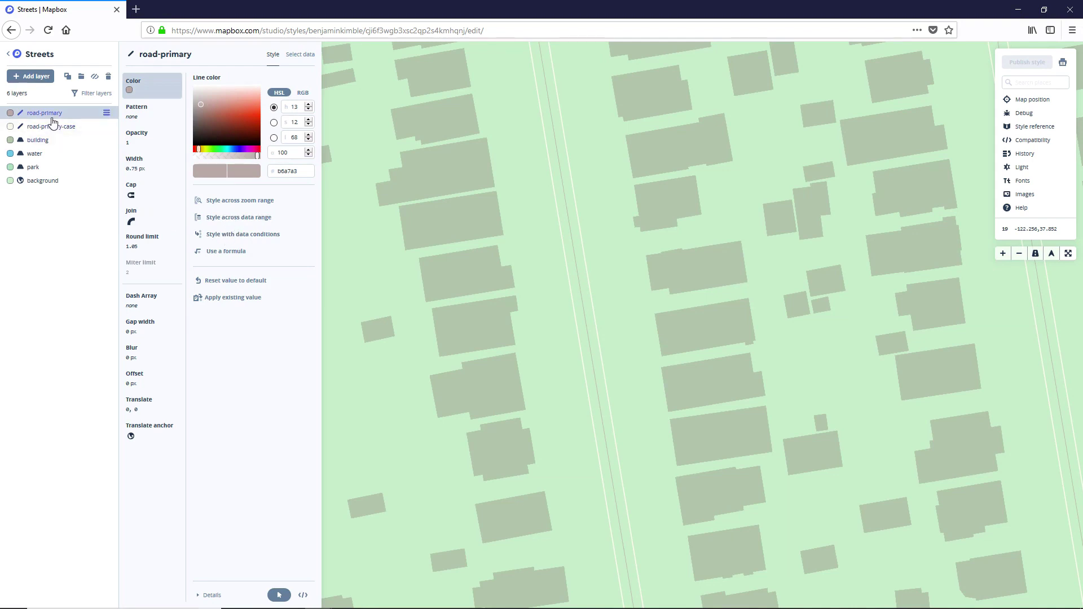
click(145, 163)
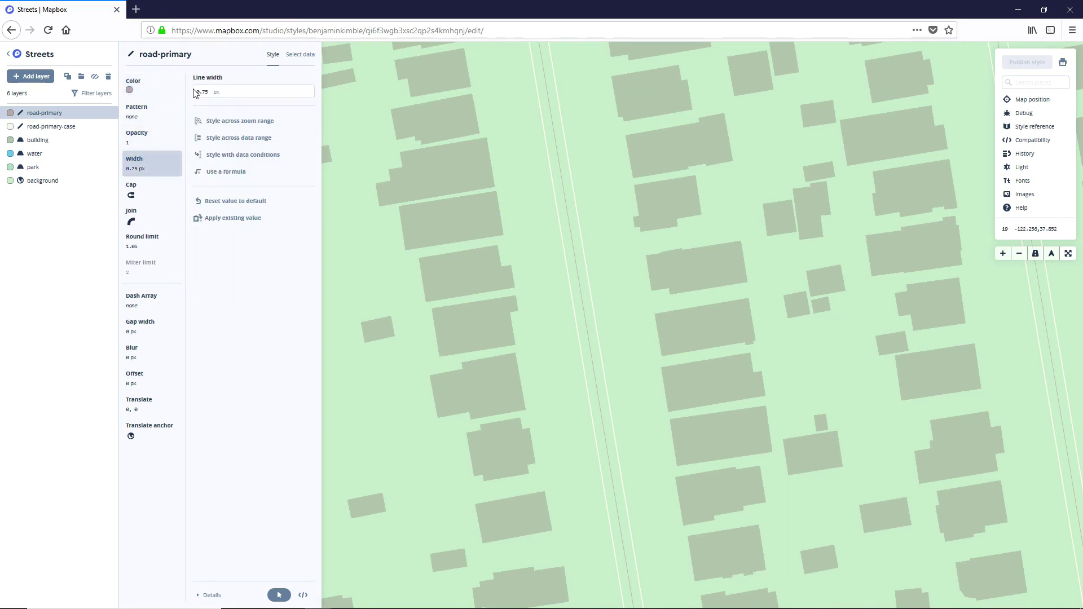
drag(207, 91, 186, 92)
text(10)
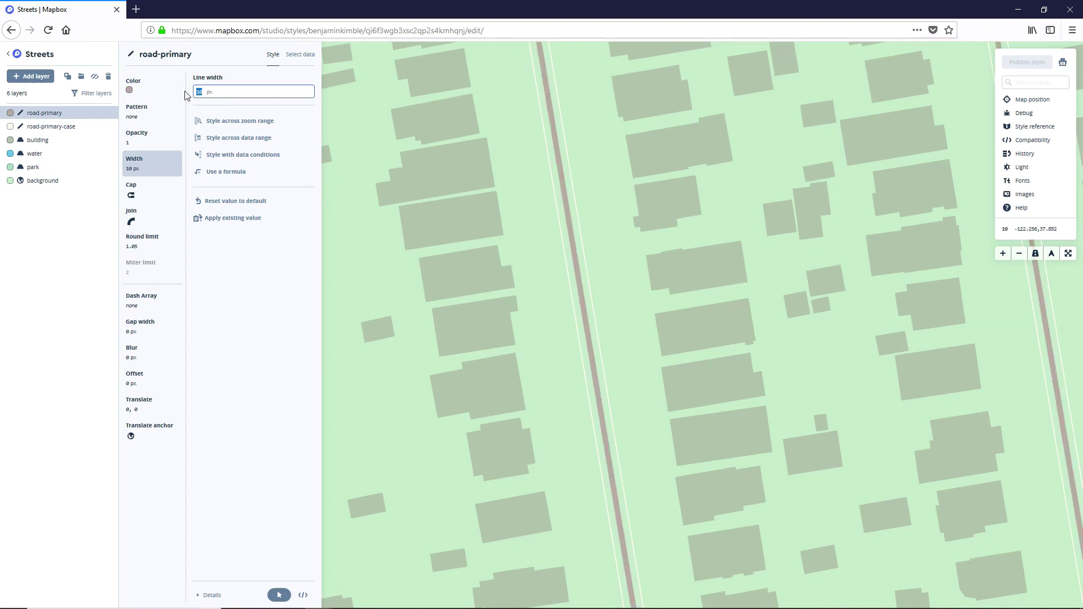
text(60)
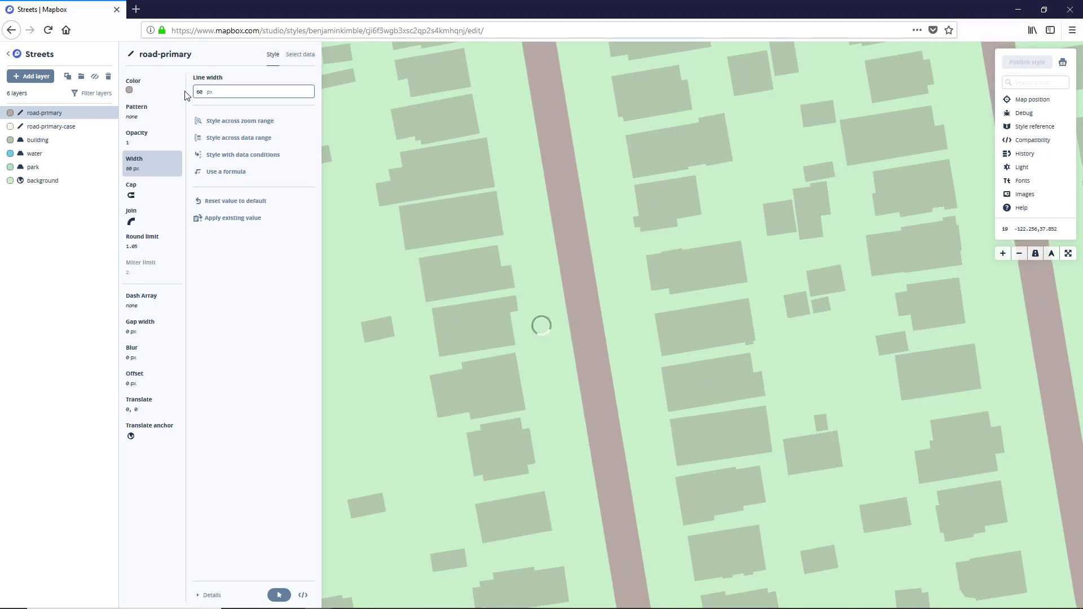
scroll(758, 227, down, 2)
scroll(758, 228, down, 5)
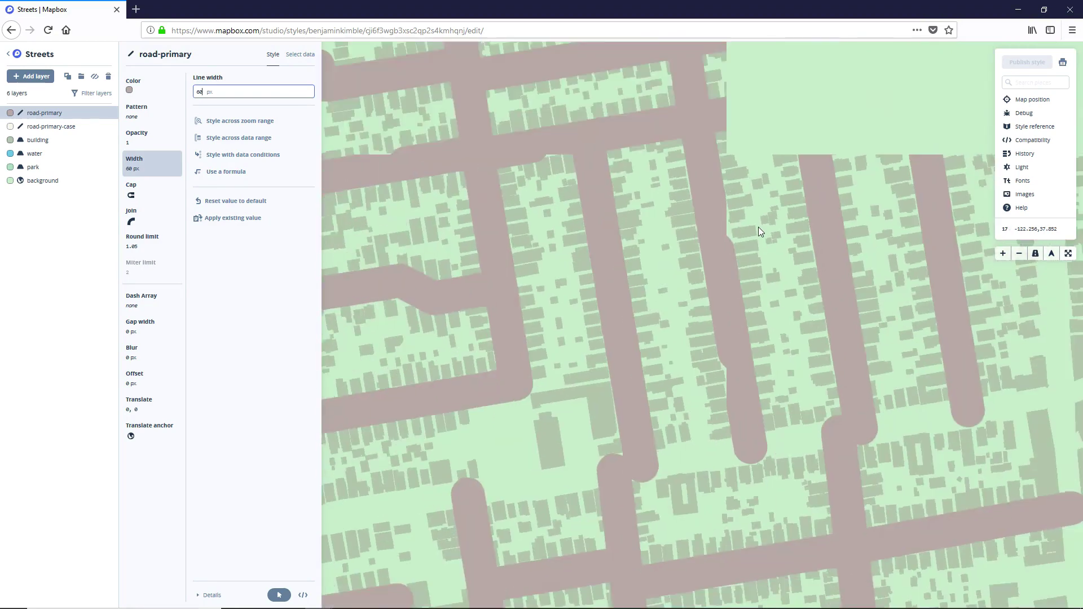
scroll(758, 226, up, 6)
scroll(758, 232, up, 1)
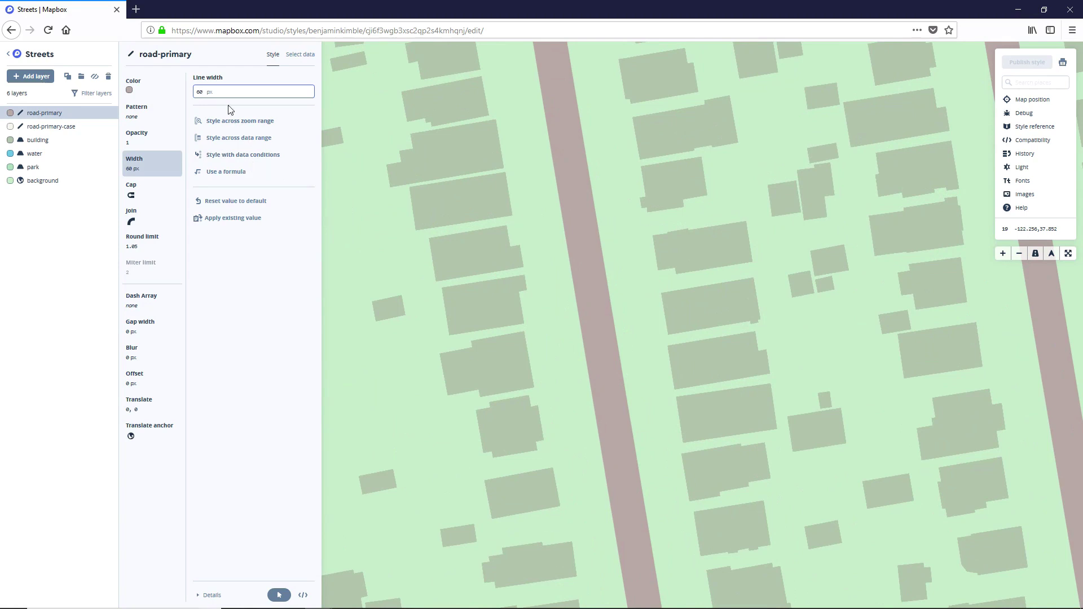
drag(202, 91, 188, 93)
text(30)
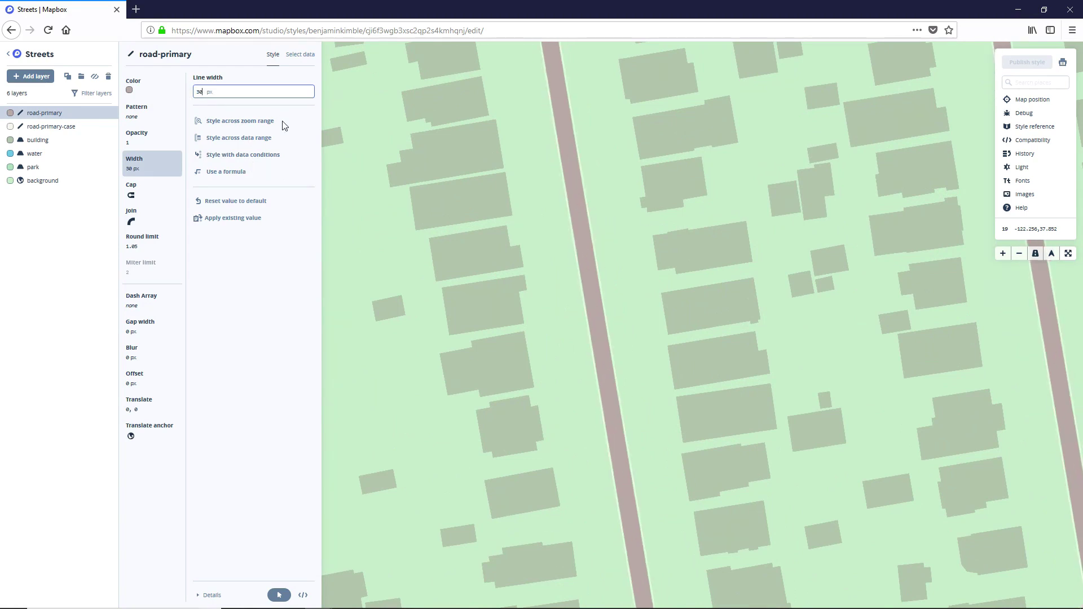